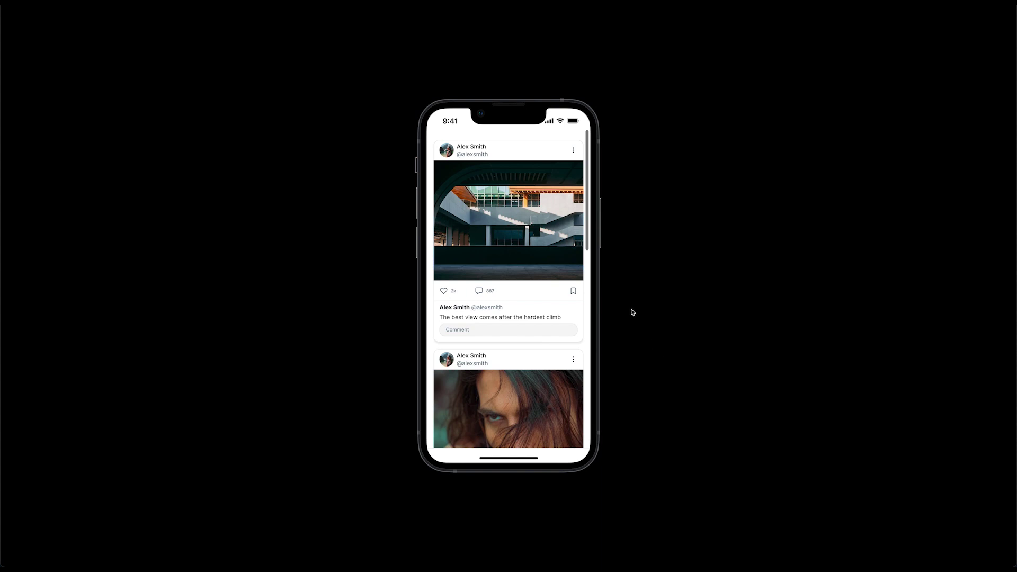
- Scroll the phone feed in the prototype player by dragging its scrollbar
scroll(588, 148, down, 1)
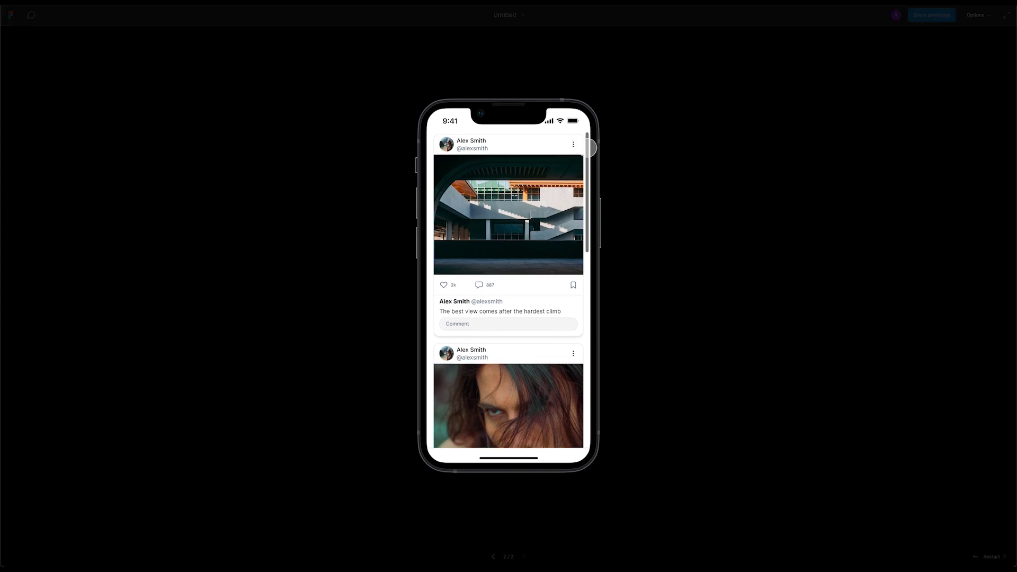
mouse_move(587, 148)
mouse_down()
mouse_move(590, 345)
mouse_move(587, 142)
mouse_up()
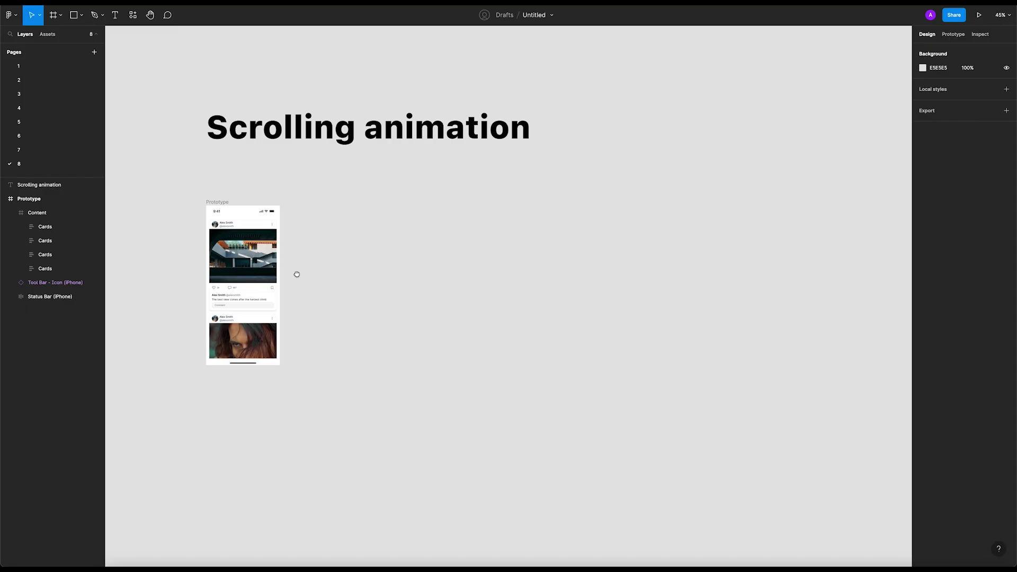
click(384, 269)
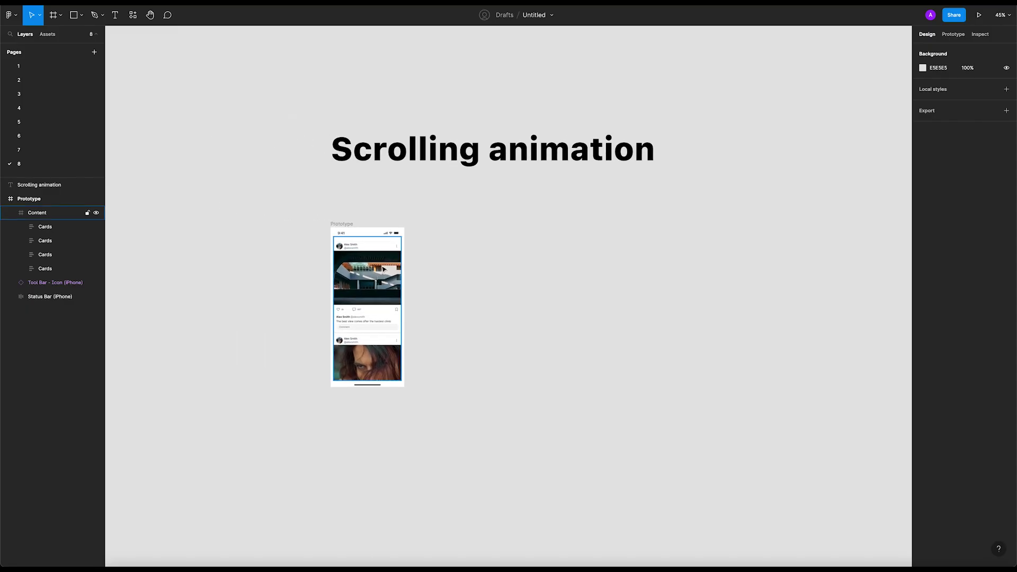
scroll(467, 318, up, 10)
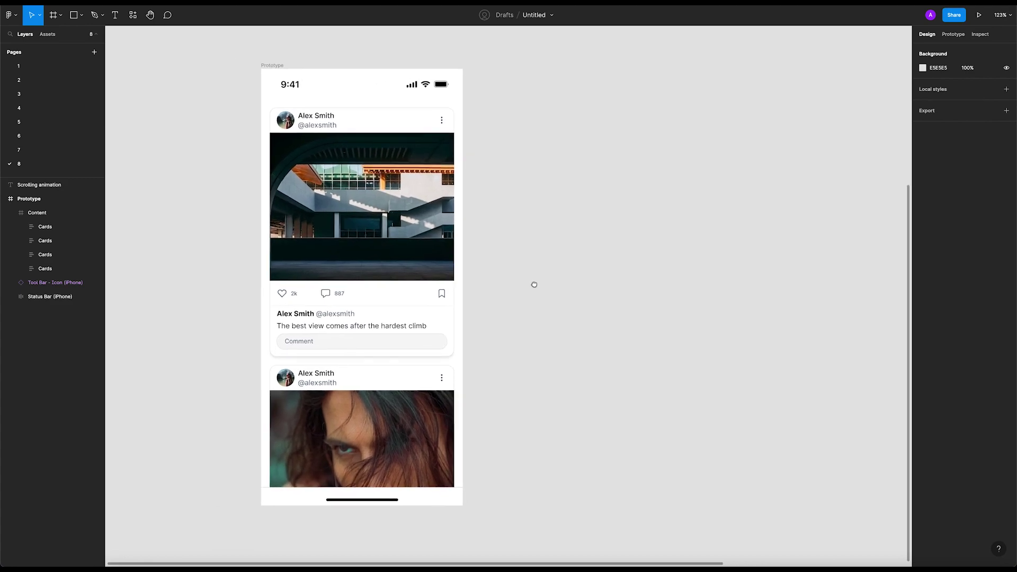
scroll(534, 285, left, 2)
drag(540, 246, 446, 229)
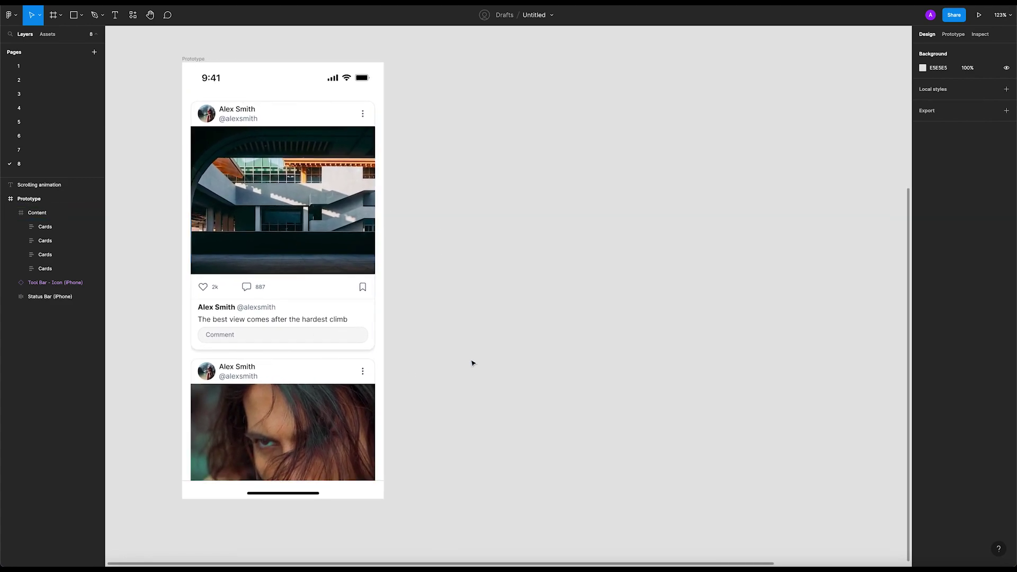
scroll(460, 207, down, 3)
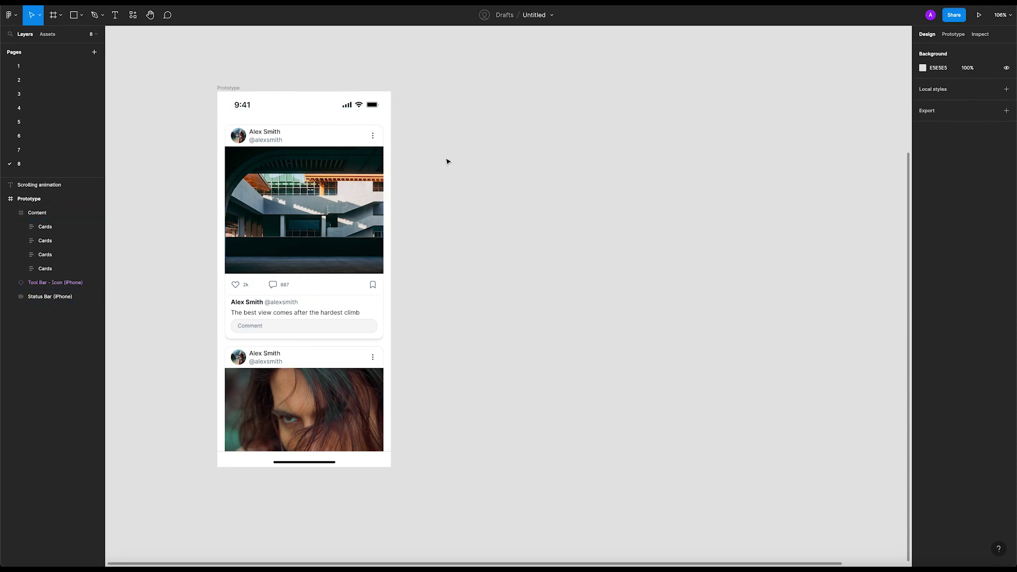
click(348, 239)
drag(307, 210, 535, 220)
- Stretch the Content copy's bottom edge down to 343×1998 so all four feed cards show
scroll(482, 99, down, 5)
scroll(466, 95, right, 2)
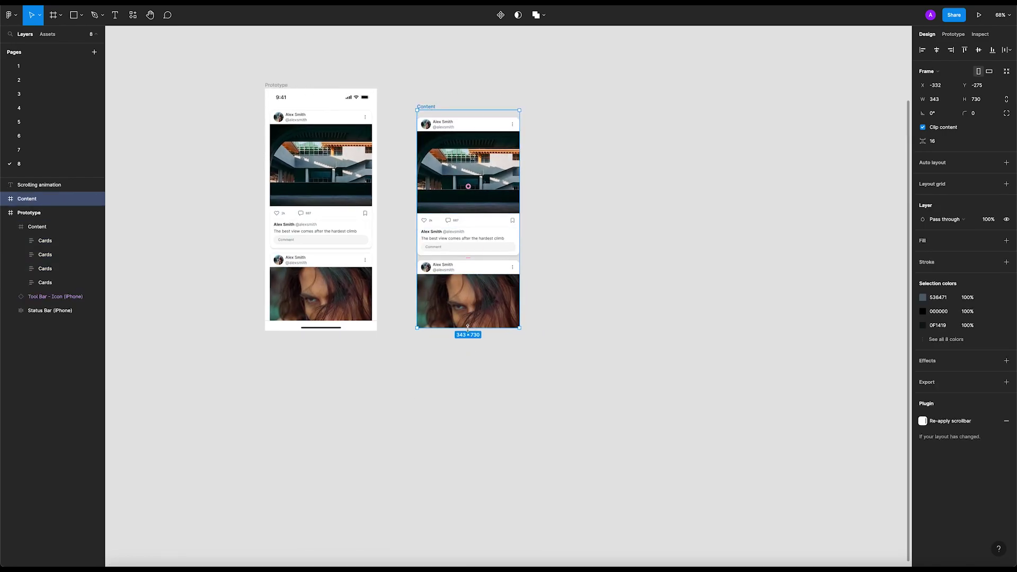
drag(468, 327, 497, 515)
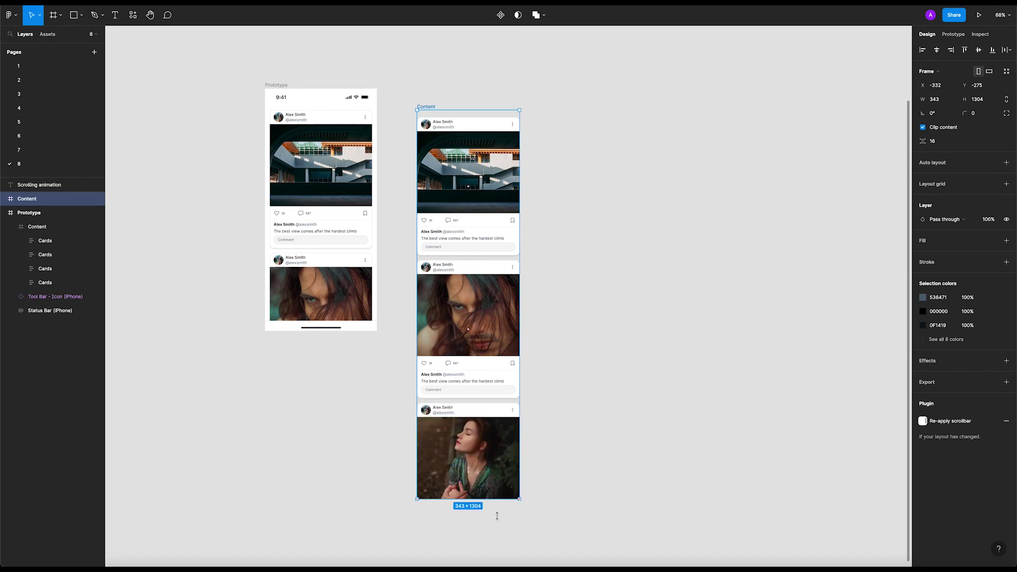
scroll(497, 515, down, 3)
scroll(561, 363, down, 3)
drag(561, 363, 506, 363)
click(401, 125)
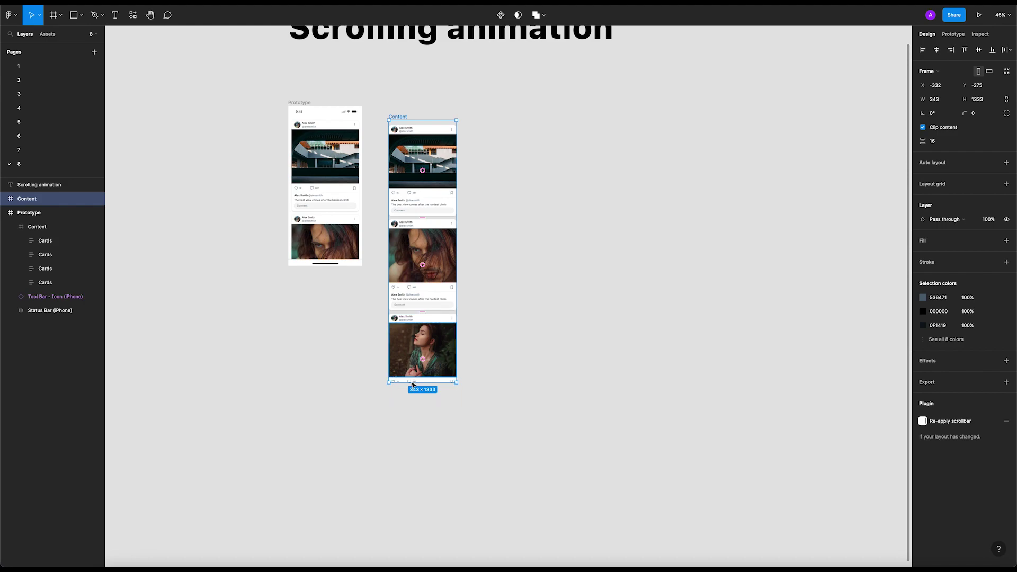
drag(415, 385, 412, 514)
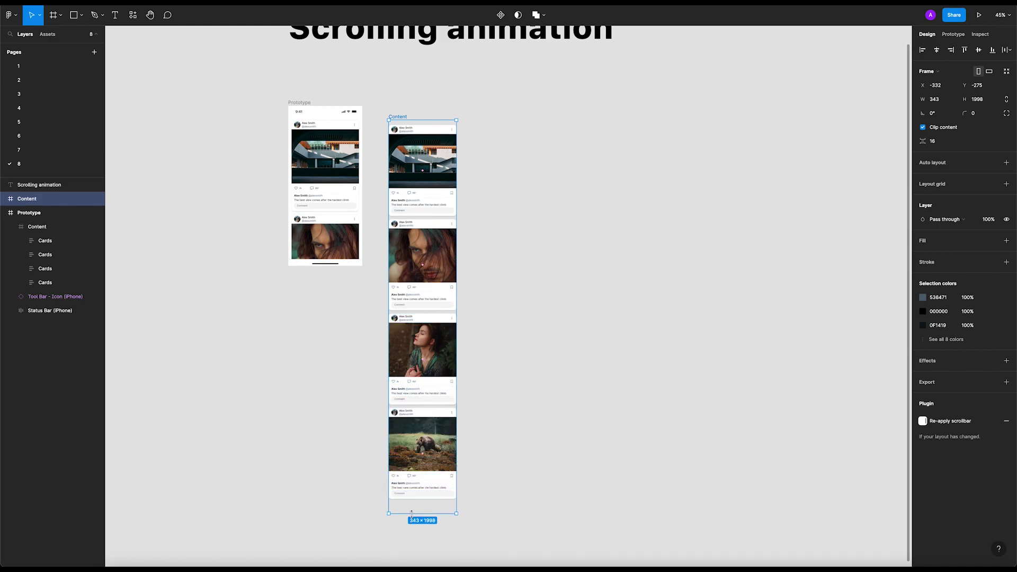
- Ungroup the copied Content frame into separate cards
right_click(402, 114)
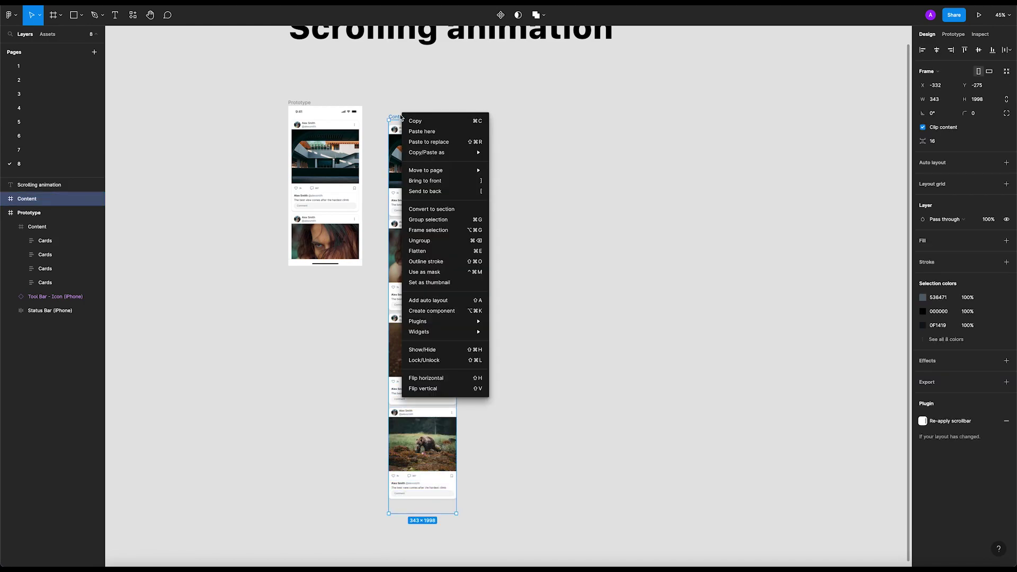
click(424, 240)
click(524, 176)
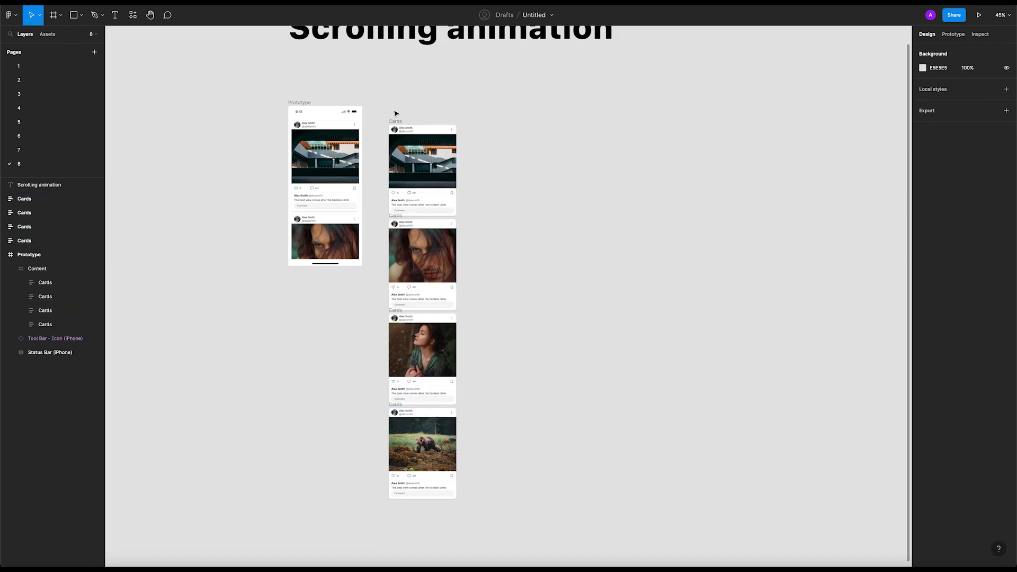
- Wrap the four Cards in a new frame, Frame 3, measuring 343×1900.27
drag(423, 250, 513, 535)
click(935, 155)
double_click(938, 156)
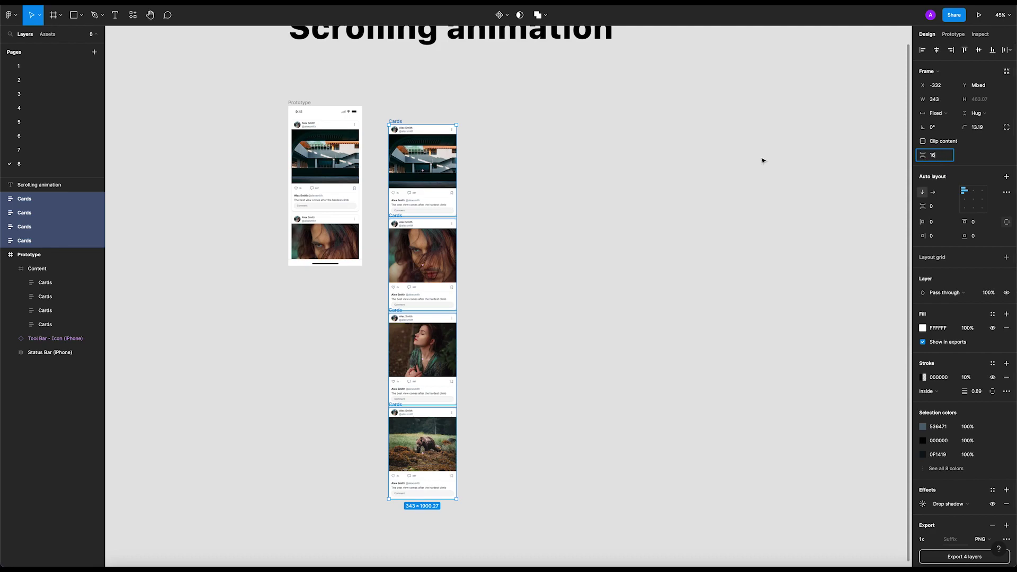
click(470, 100)
drag(384, 103, 583, 514)
right_click(440, 365)
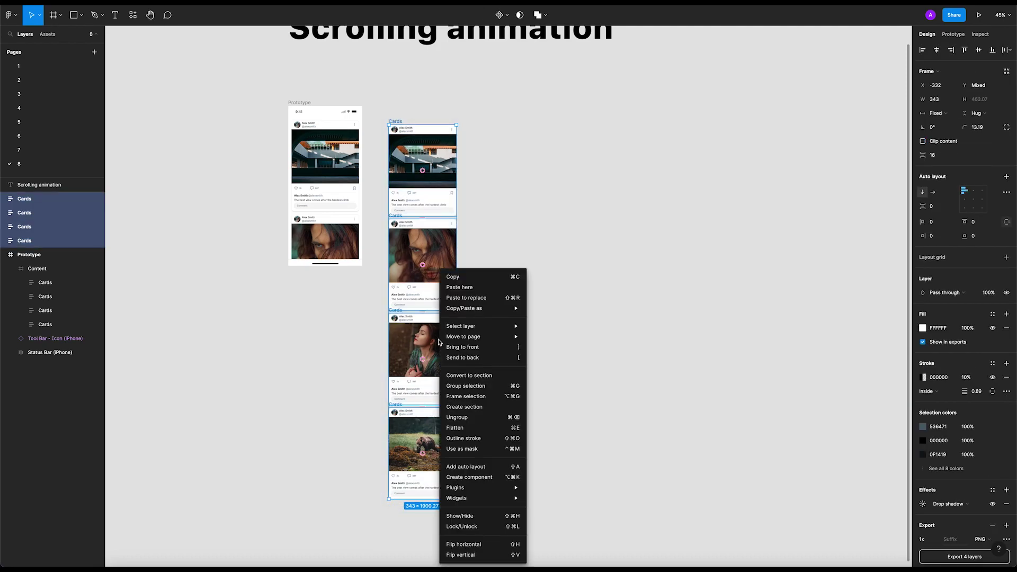
click(486, 398)
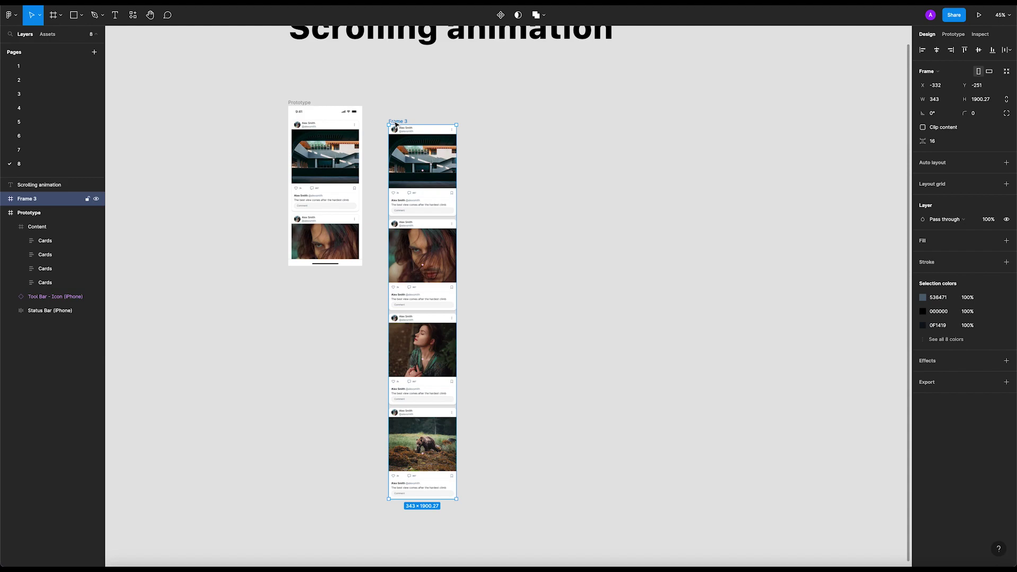
- Rename Frame 3 to 'Content', shorten it to 343×818, and turn on Clip content
double_click(396, 122)
text(Content)
key(Return)
drag(447, 500, 444, 287)
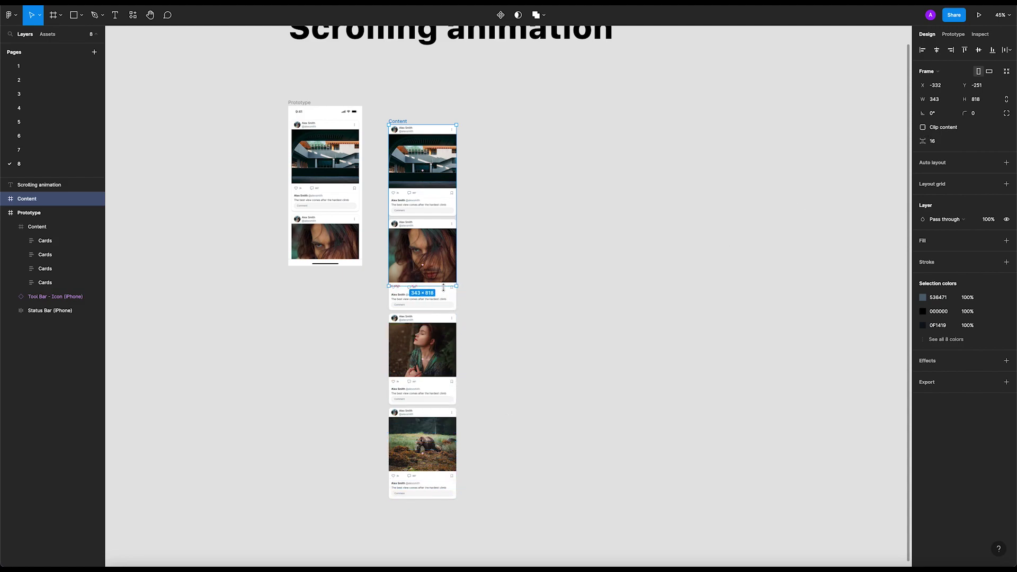
click(923, 128)
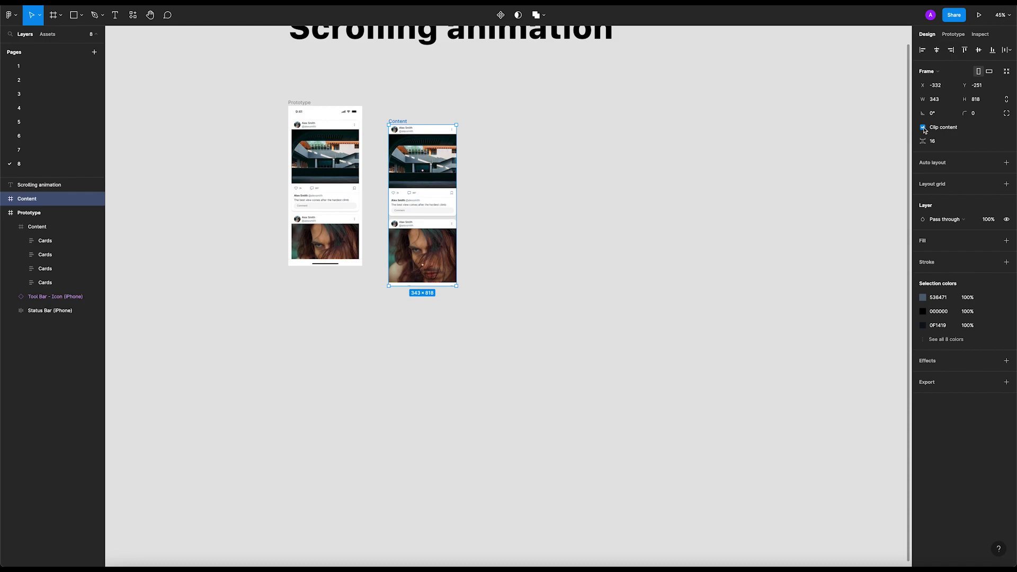
- Move the Content frame next to the Prototype frame
click(718, 170)
click(405, 121)
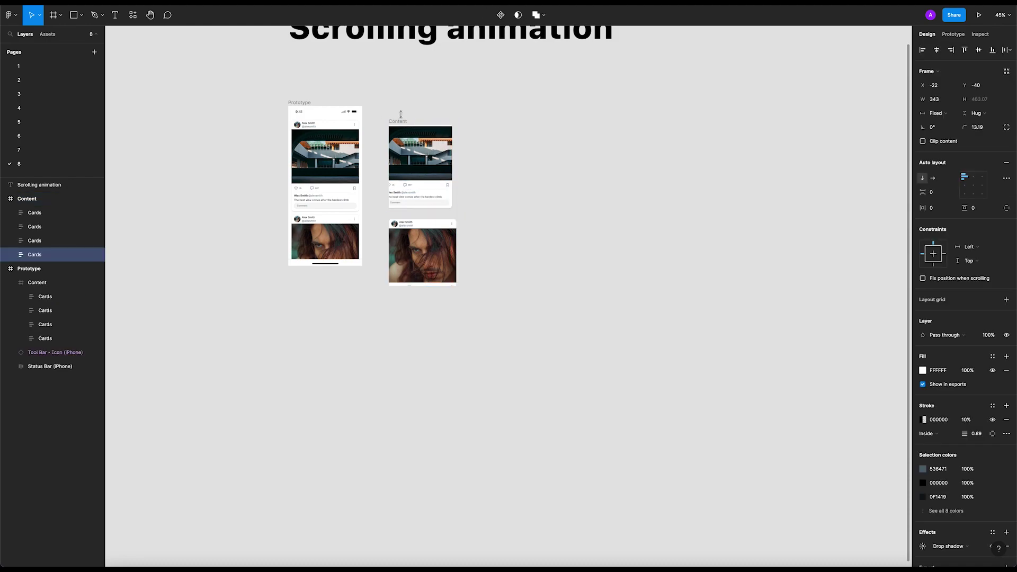
click(411, 103)
drag(402, 121, 384, 116)
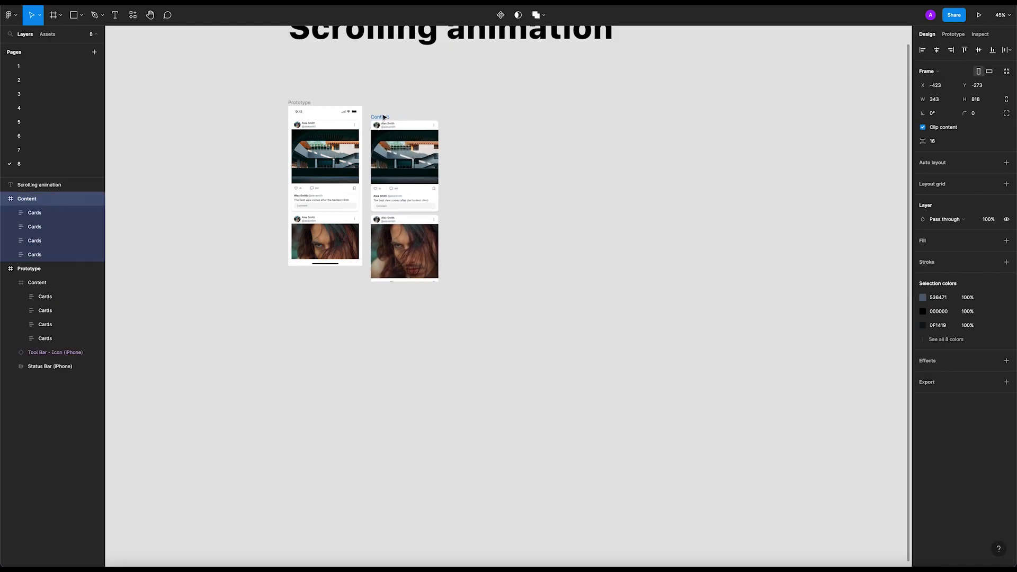
scroll(353, 141, up, 5)
scroll(353, 142, up, 3)
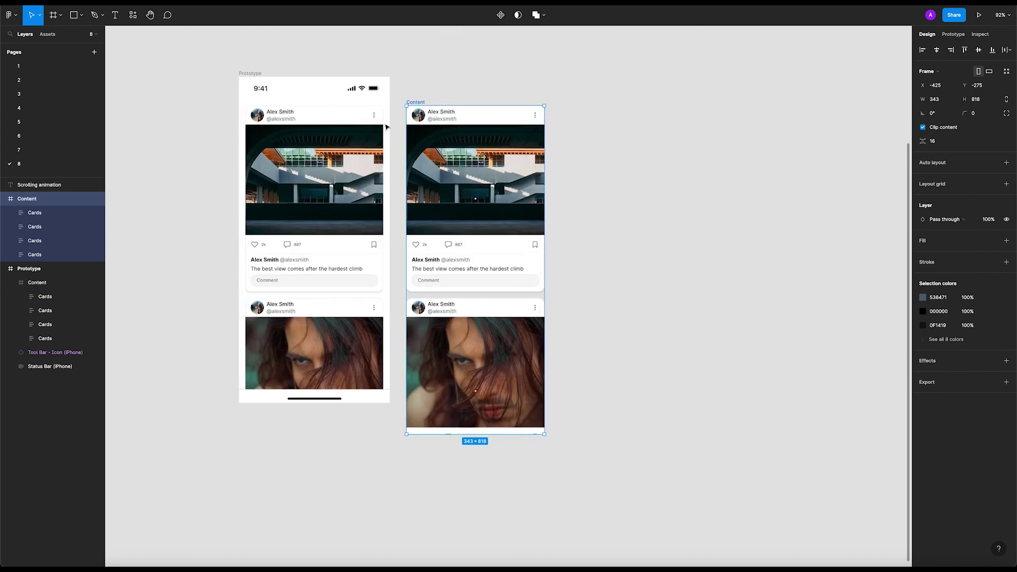
click(422, 96)
drag(417, 105, 410, 107)
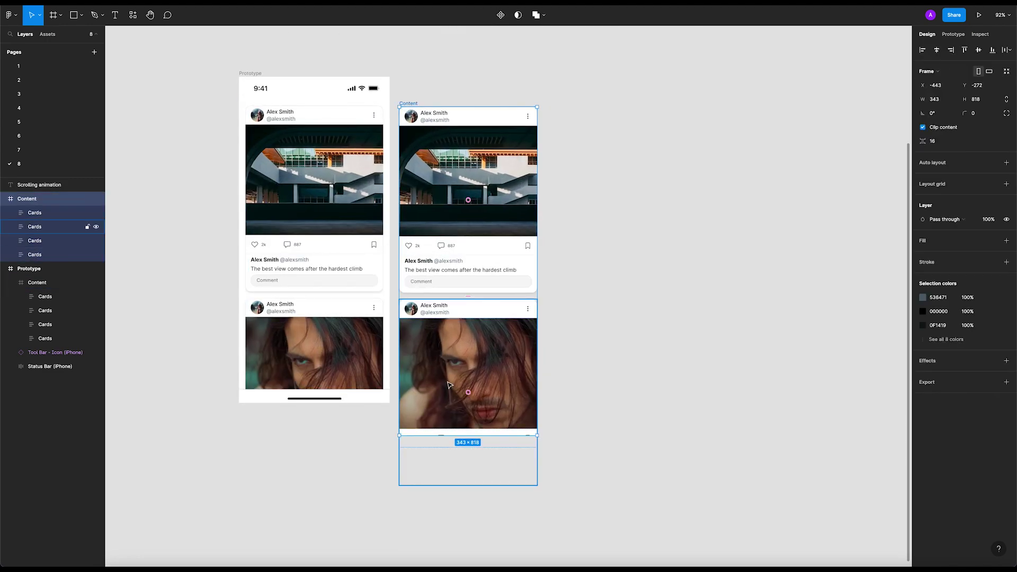
- Shorten Content to 343×702 to match the phone's visible area
click(448, 440)
click(573, 387)
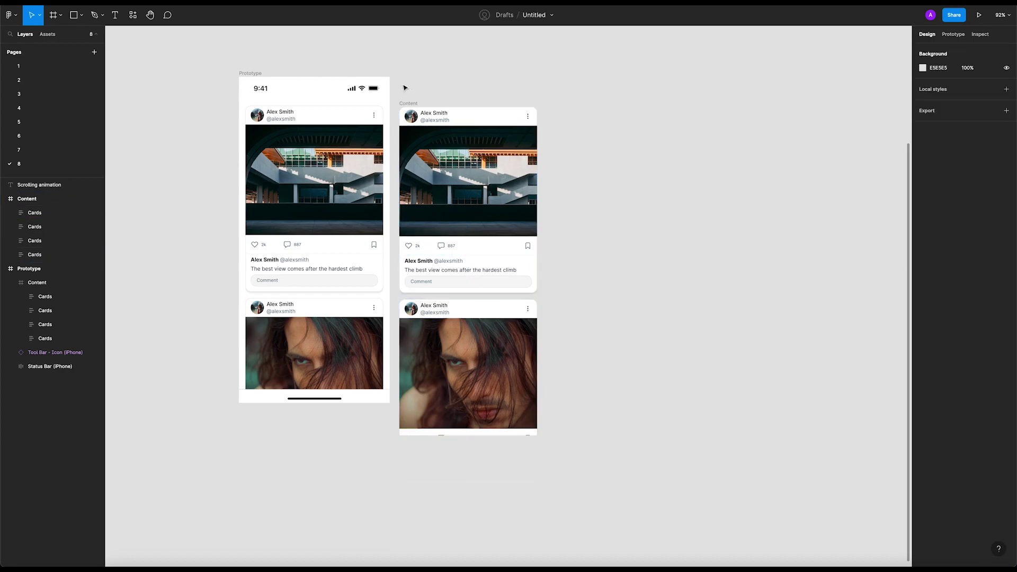
click(411, 106)
drag(407, 436, 407, 388)
click(411, 420)
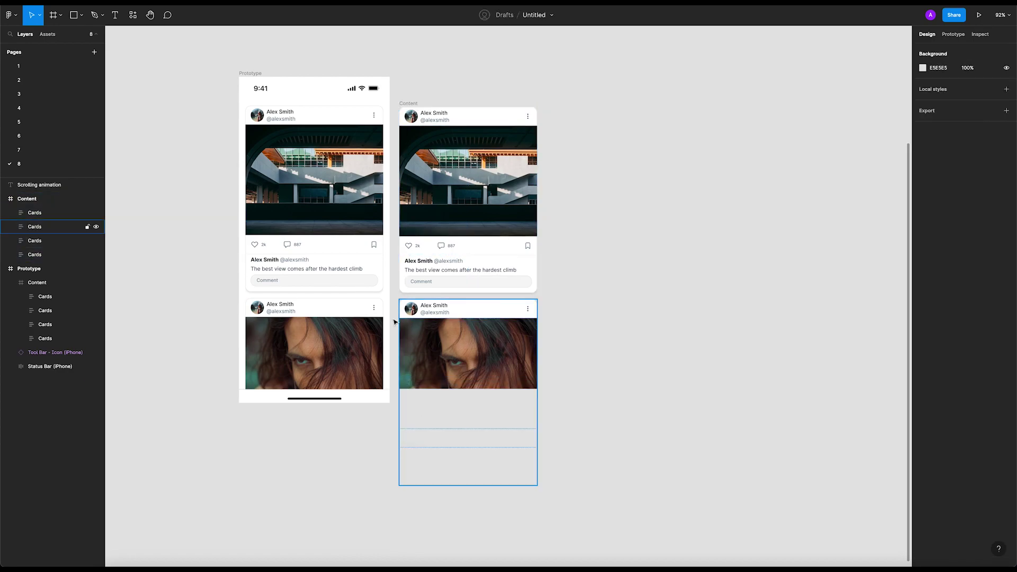
- Delete the standalone Content frame copy
click(411, 103)
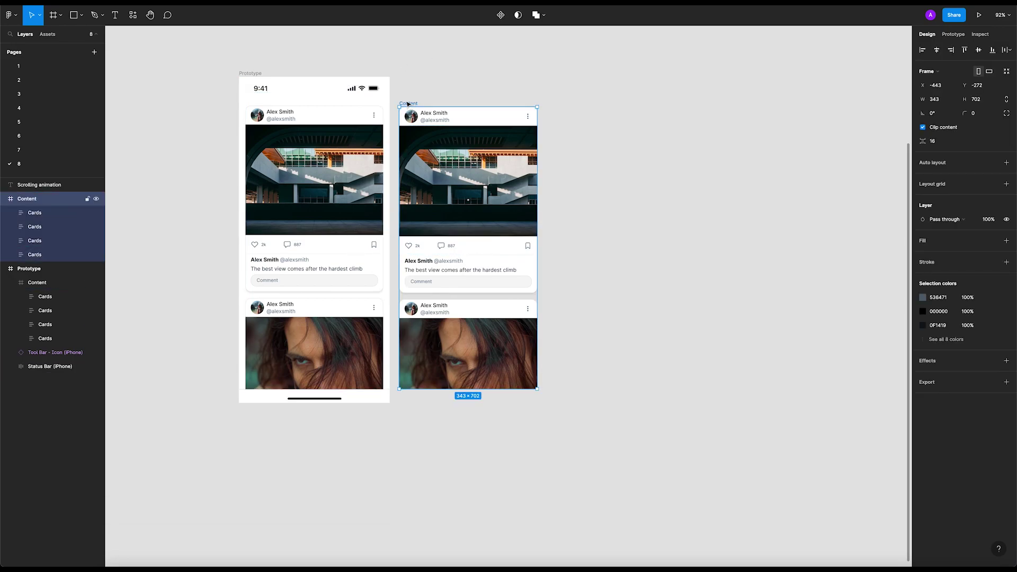
click(431, 99)
click(414, 103)
key(Delete)
scroll(492, 181, up, 5)
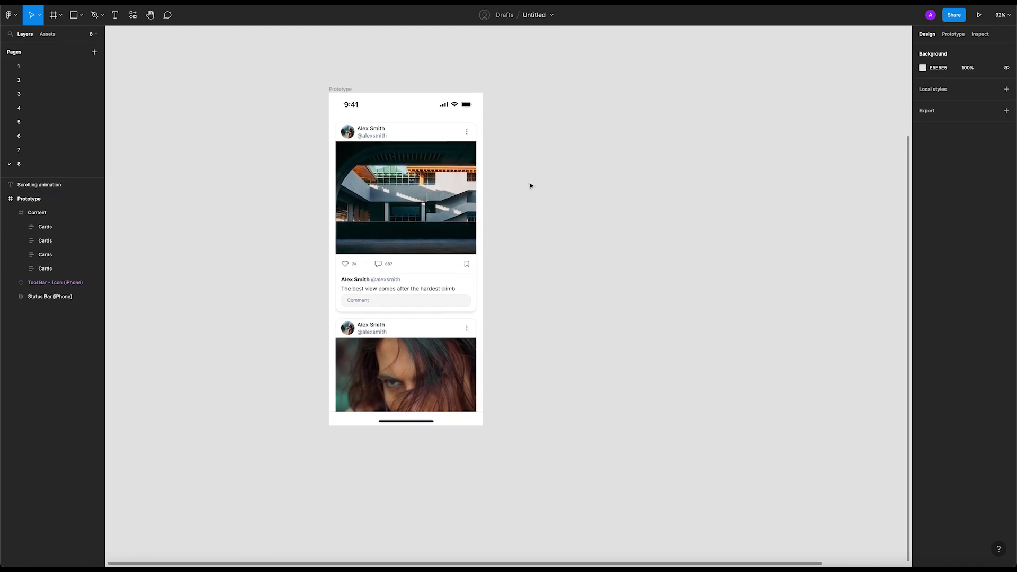
- Generate a scrollbar for the Content frame with the scrollbars plugin
click(472, 227)
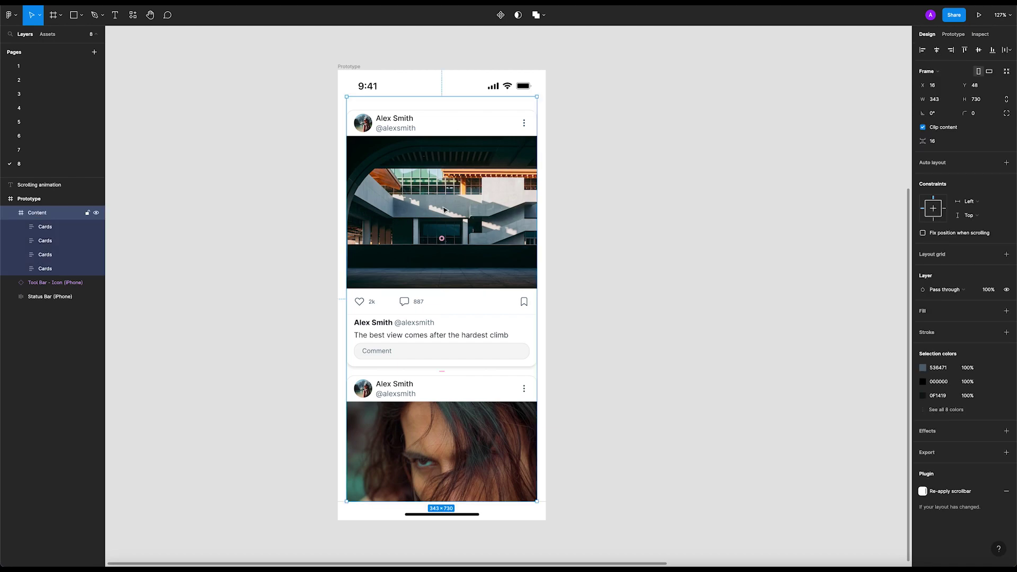
right_click(456, 185)
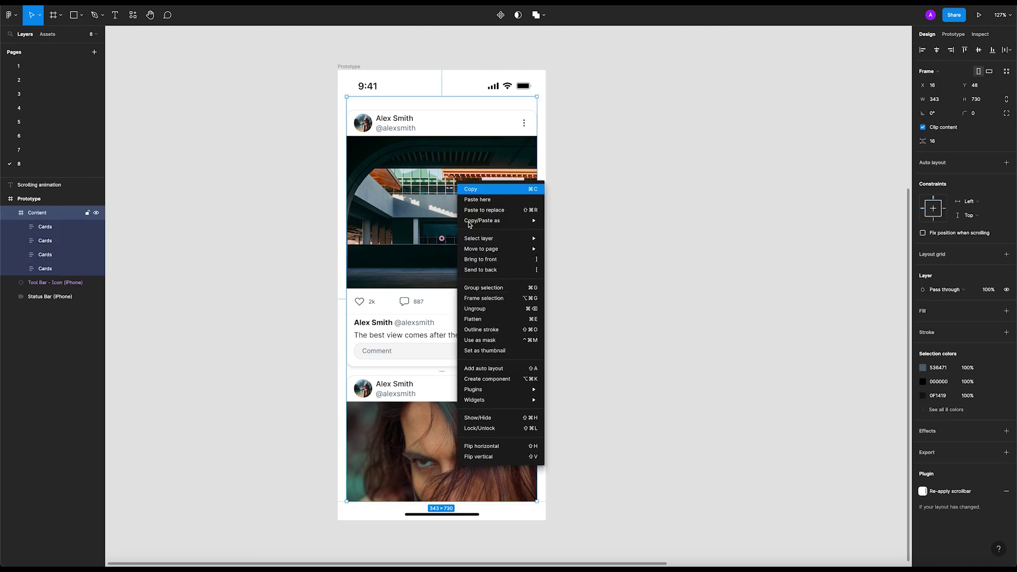
mouse_move(535, 391)
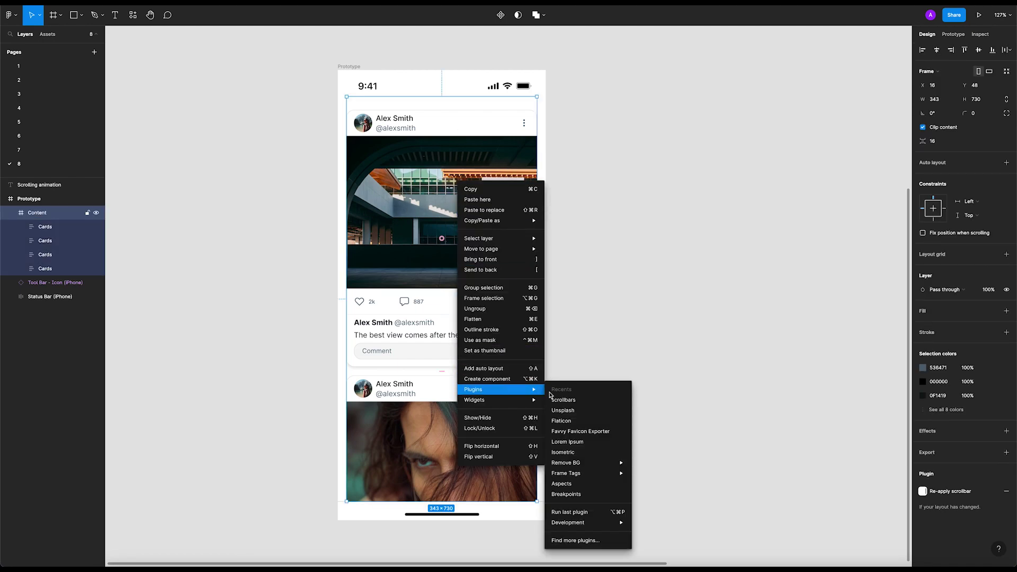
click(575, 402)
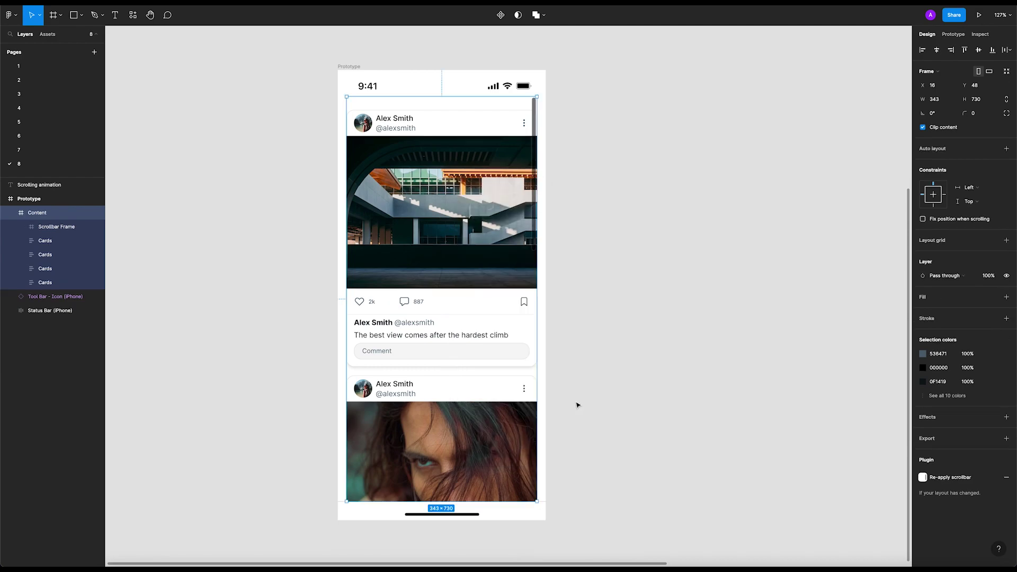
- Select the new 11×730 Scrollbar Frame, separating it from its Content parent
click(535, 110)
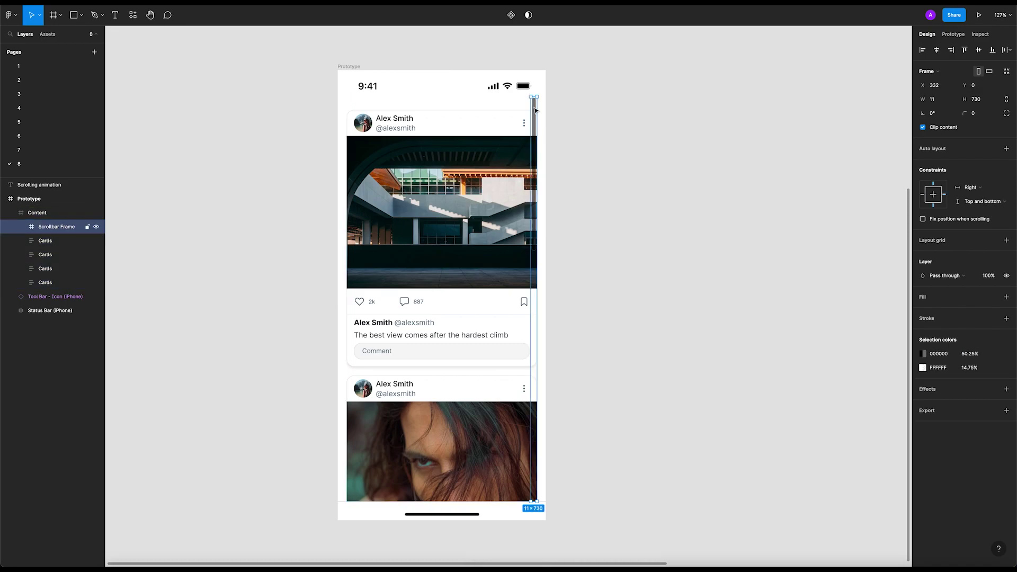
click(625, 129)
click(535, 121)
click(535, 120)
- Nudge the Scrollbar Frame right to X 361 along the red guide
drag(535, 120, 541, 121)
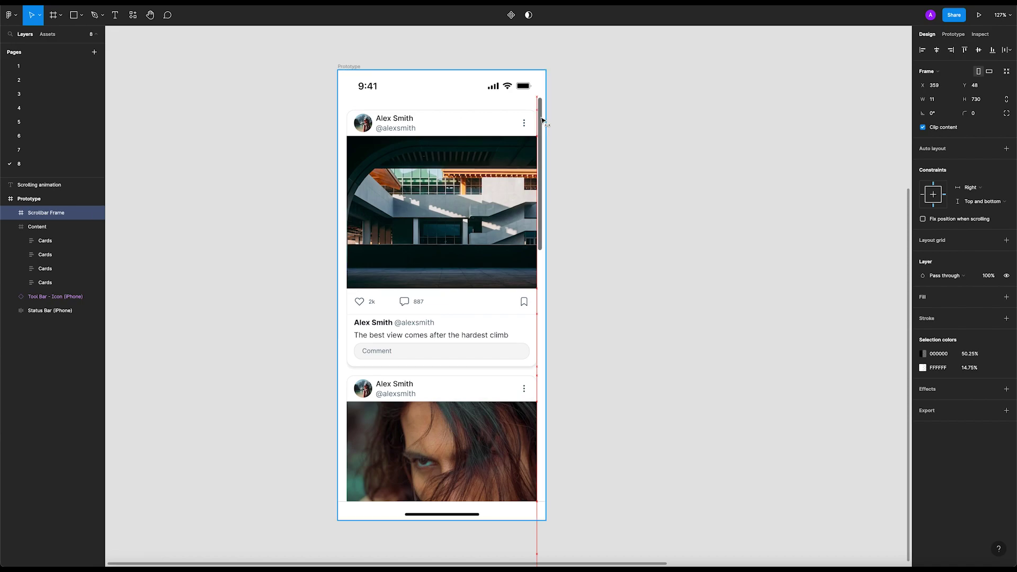
scroll(553, 126, up, 5)
scroll(553, 126, up, 3)
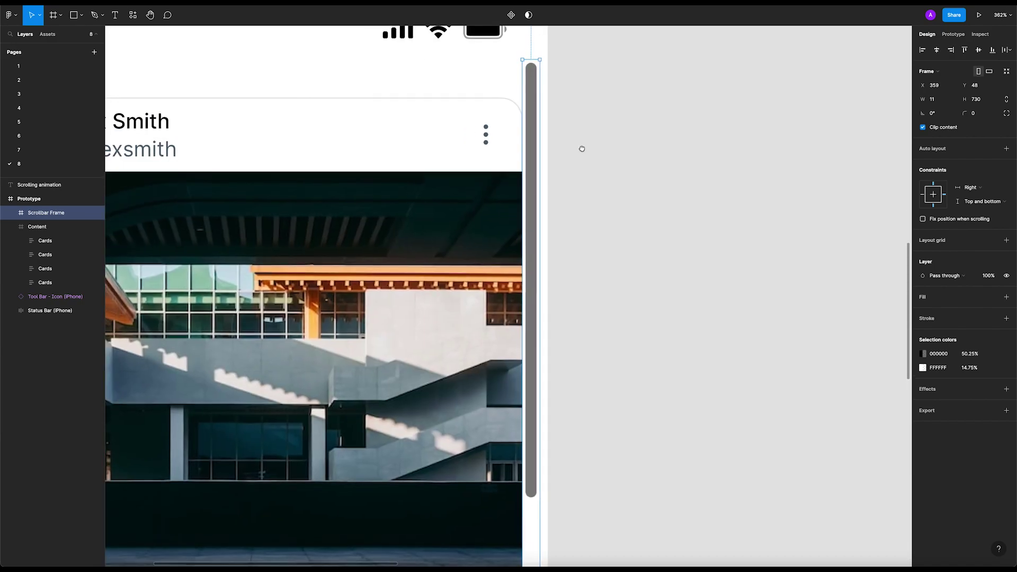
drag(533, 109, 535, 109)
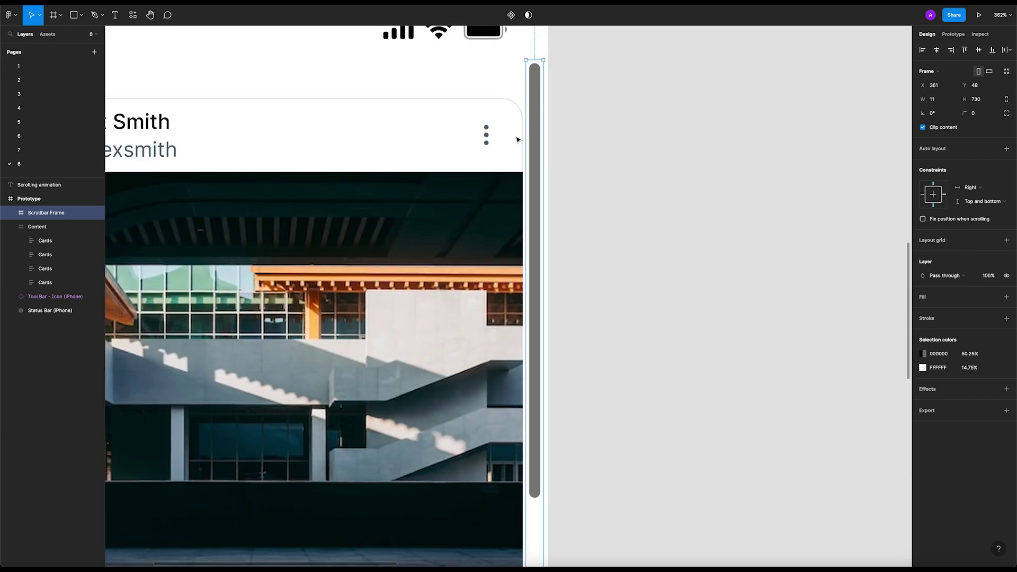
scroll(534, 74, down, 4)
scroll(466, 146, down, 2)
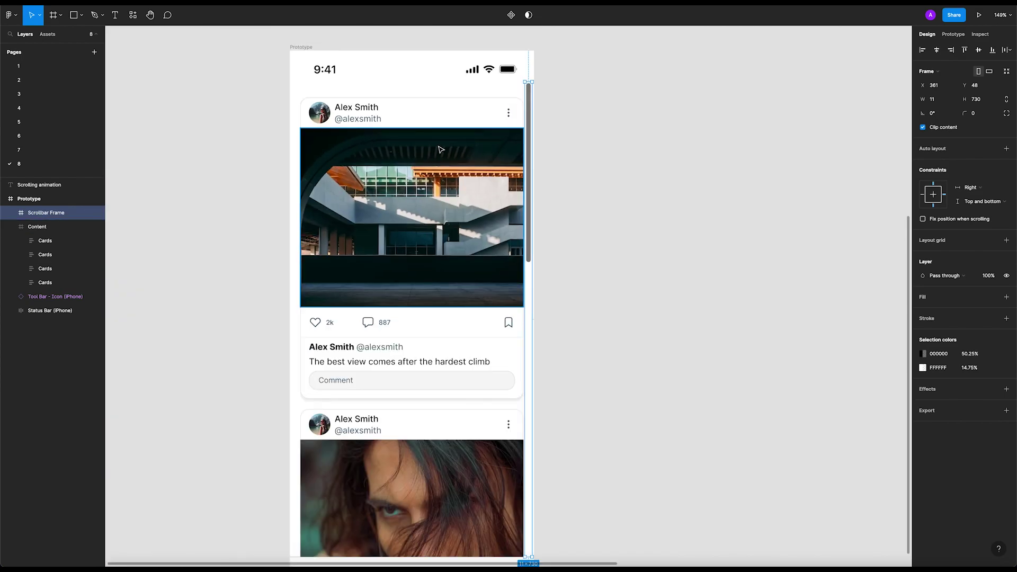
click(254, 258)
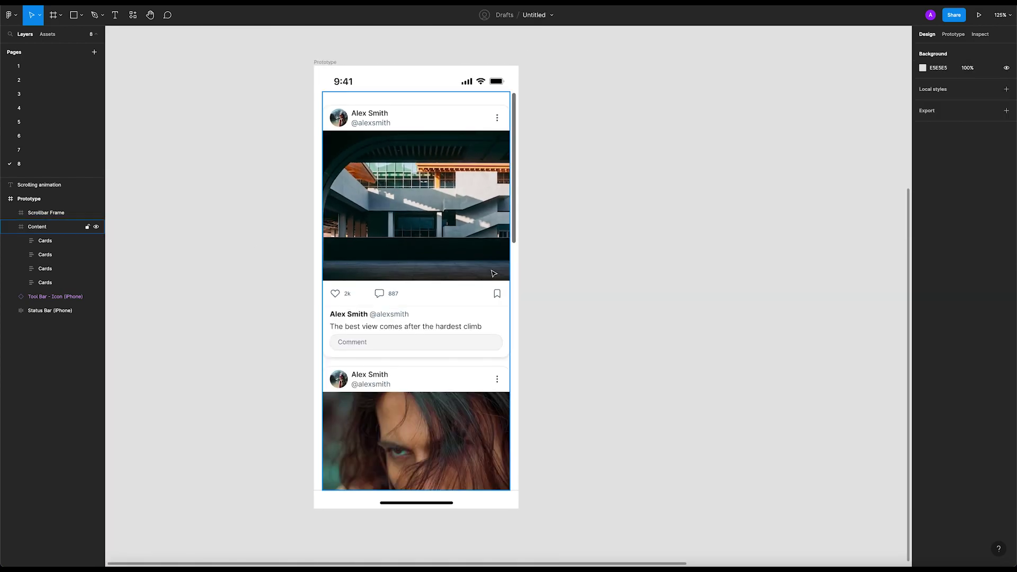
mouse_move(590, 297)
mouse_down()
mouse_move(554, 275)
mouse_move(589, 286)
mouse_up()
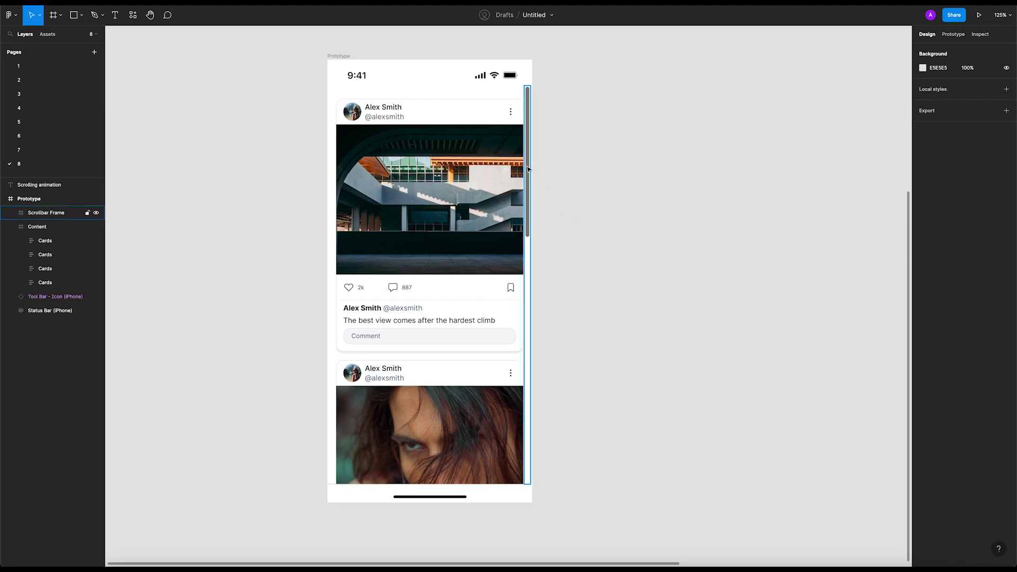
- Drag the Scrollbar thumb slightly down to Y 24 within its frame
click(532, 101)
scroll(531, 100, up, 2)
scroll(530, 98, up, 3)
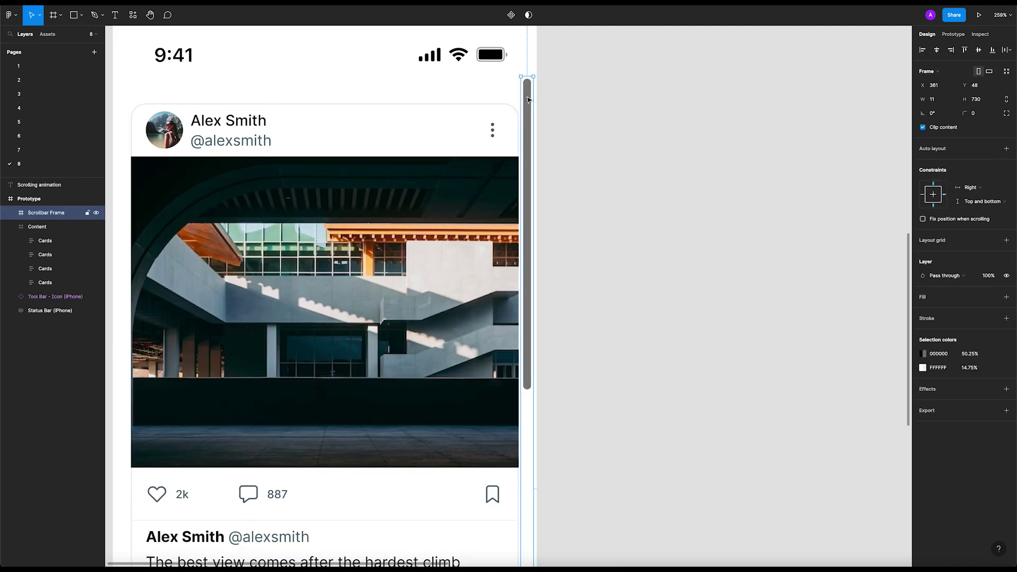
double_click(528, 101)
drag(528, 103, 529, 123)
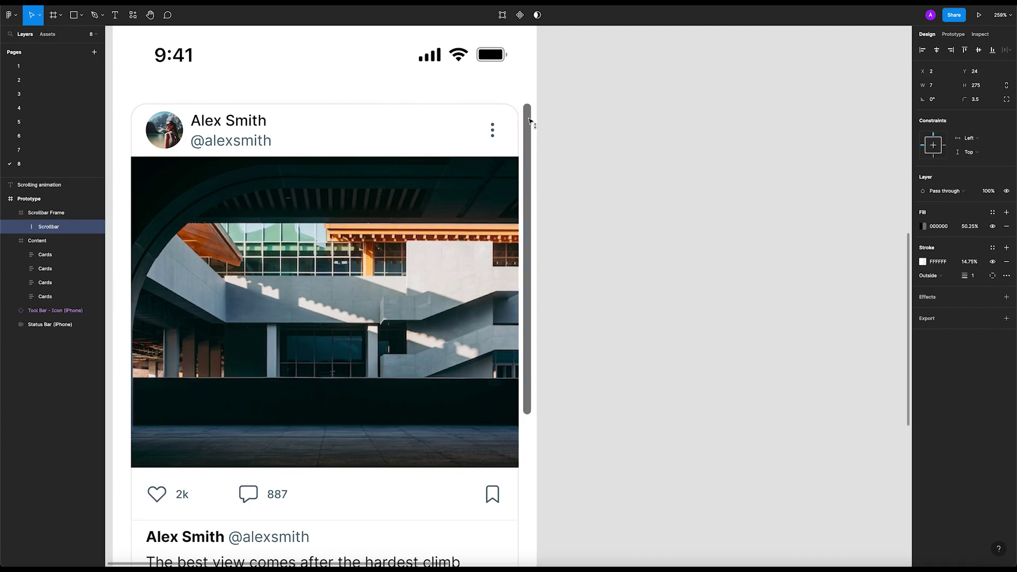
click(556, 82)
- Check the sizes of the 11×730 Scrollbar Frame and the 7×275 thumb
click(529, 94)
scroll(565, 106, down, 5)
click(587, 219)
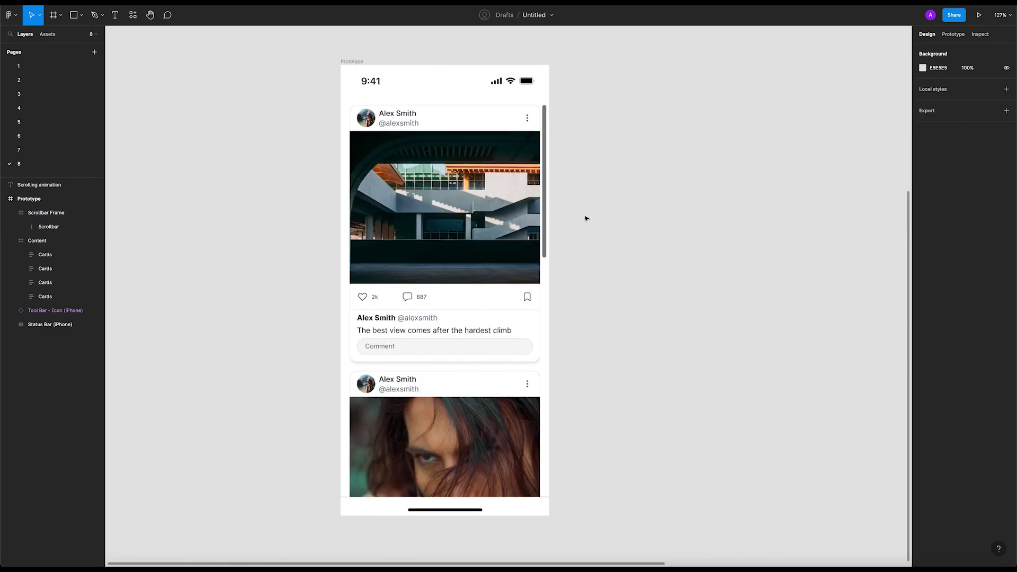
scroll(535, 212, up, 8)
click(519, 142)
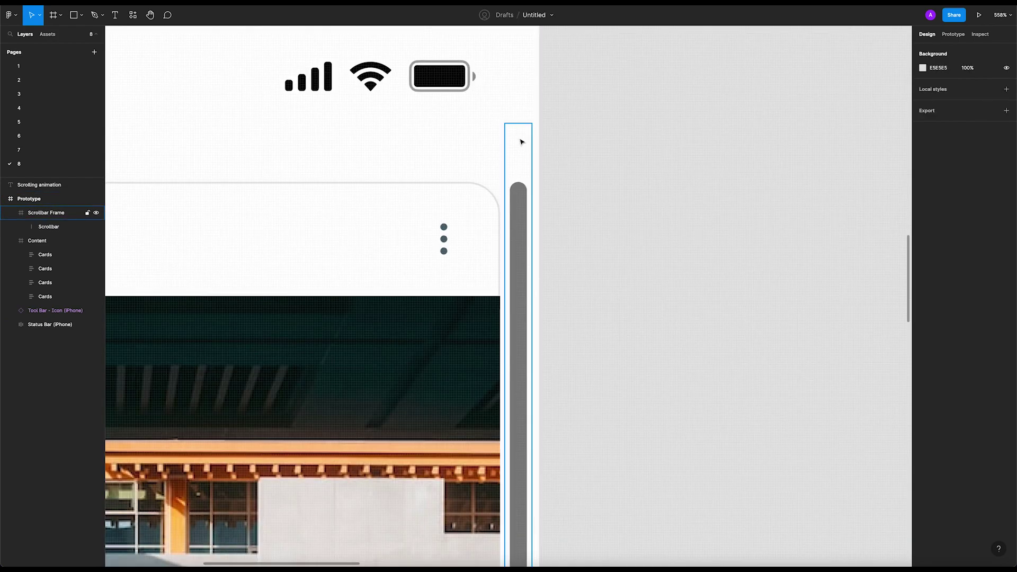
click(522, 142)
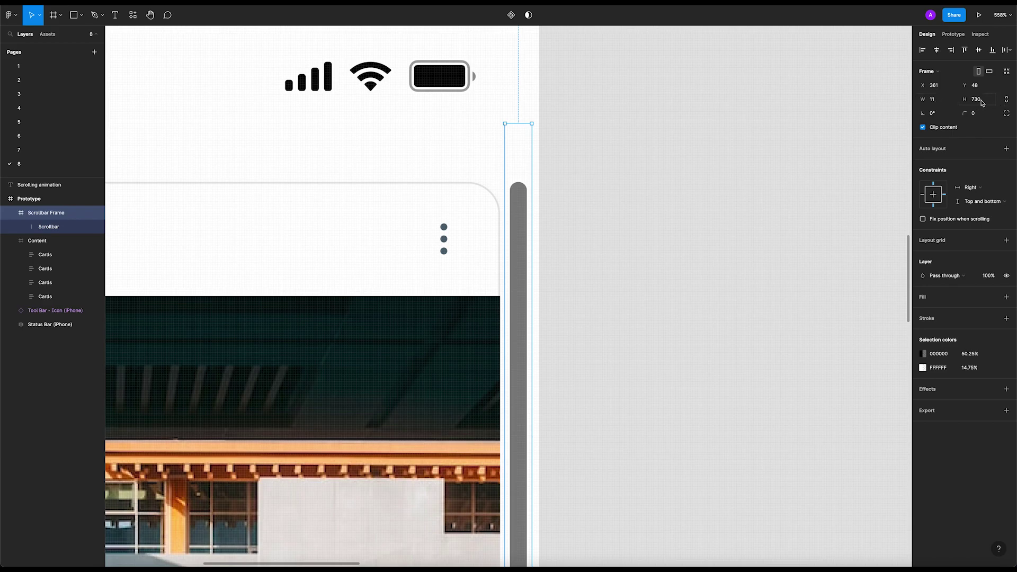
scroll(507, 213, up, 5)
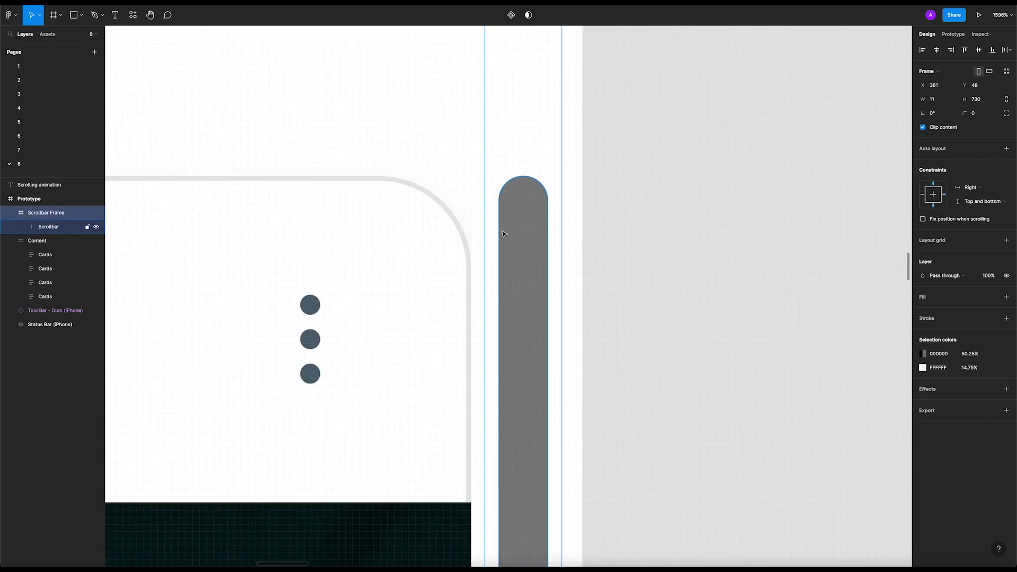
click(531, 198)
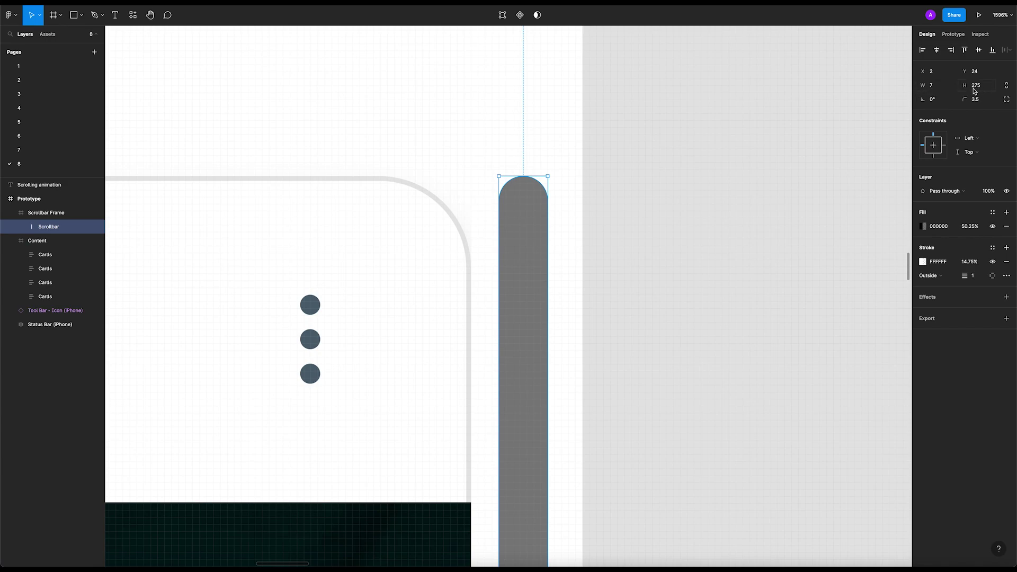
click(736, 152)
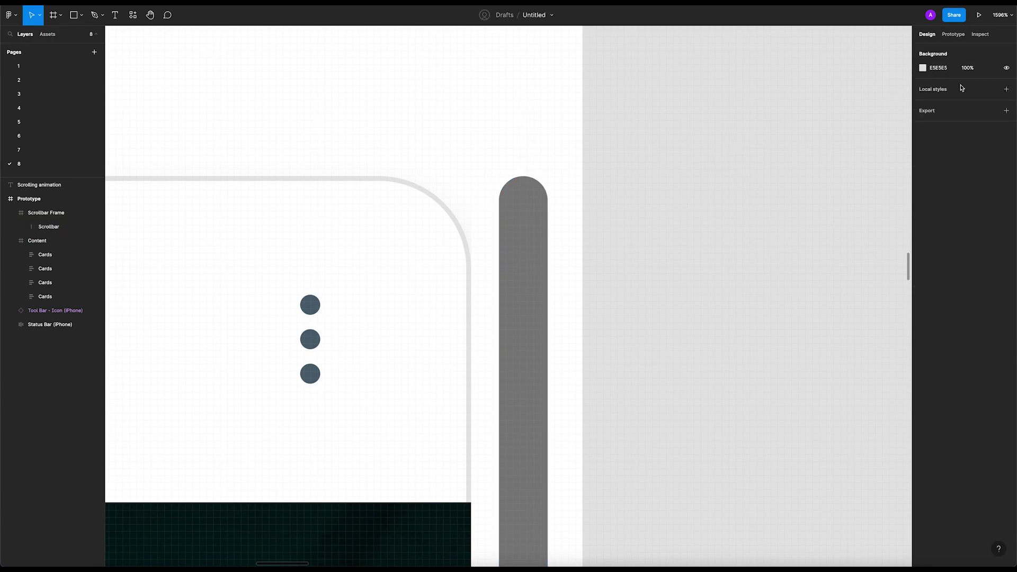
- Alt-drag the Prototype frame to the right to duplicate it
scroll(635, 201, down, 10)
scroll(670, 237, down, 5)
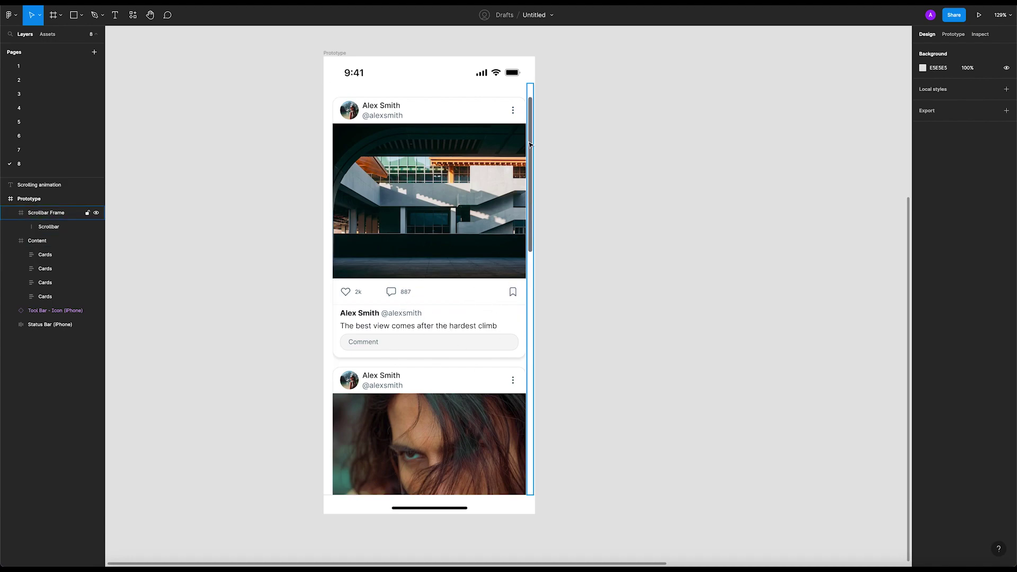
scroll(488, 205, down, 3)
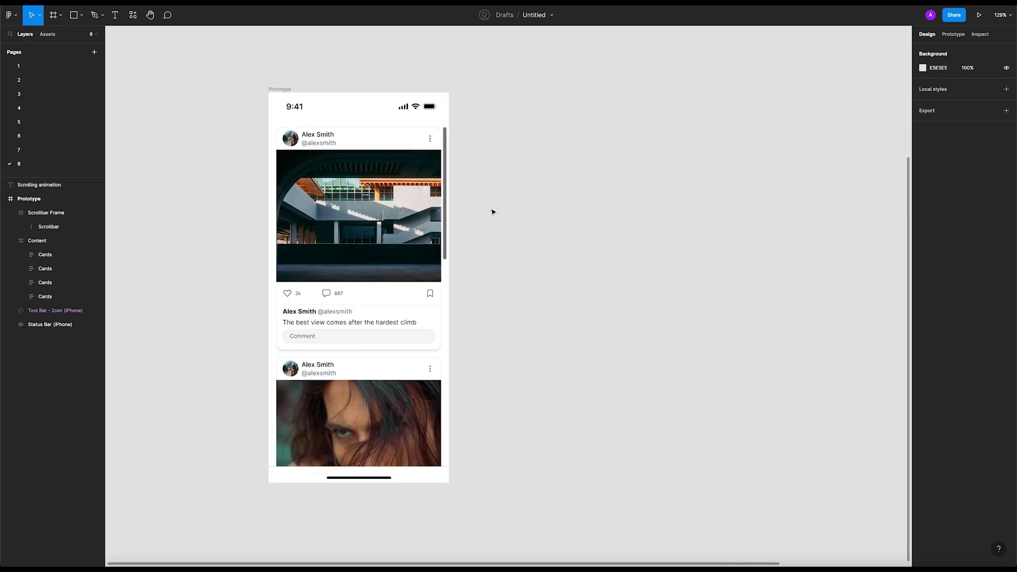
scroll(401, 207, down, 1)
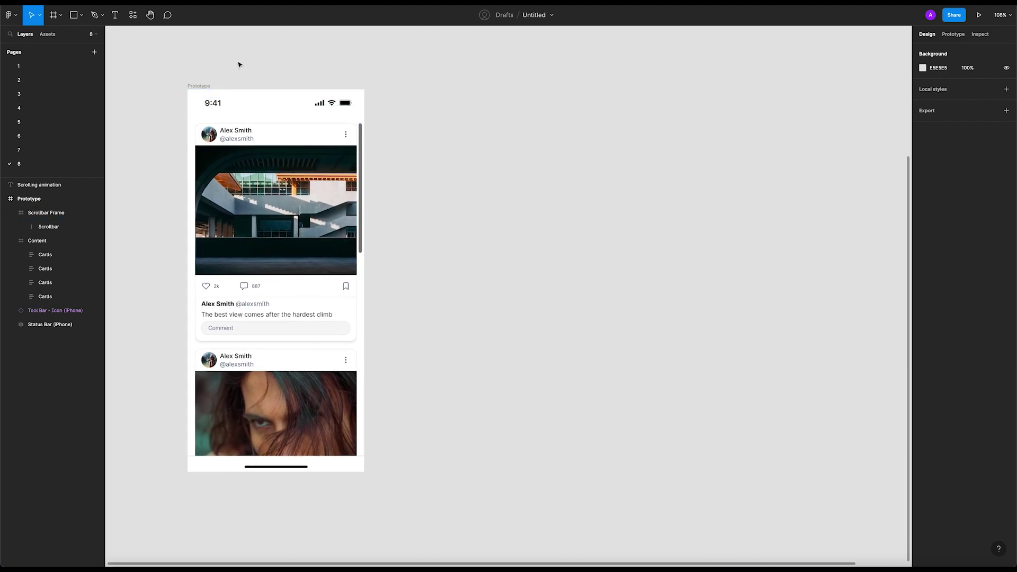
scroll(245, 67, up, 1)
scroll(244, 68, left, 1)
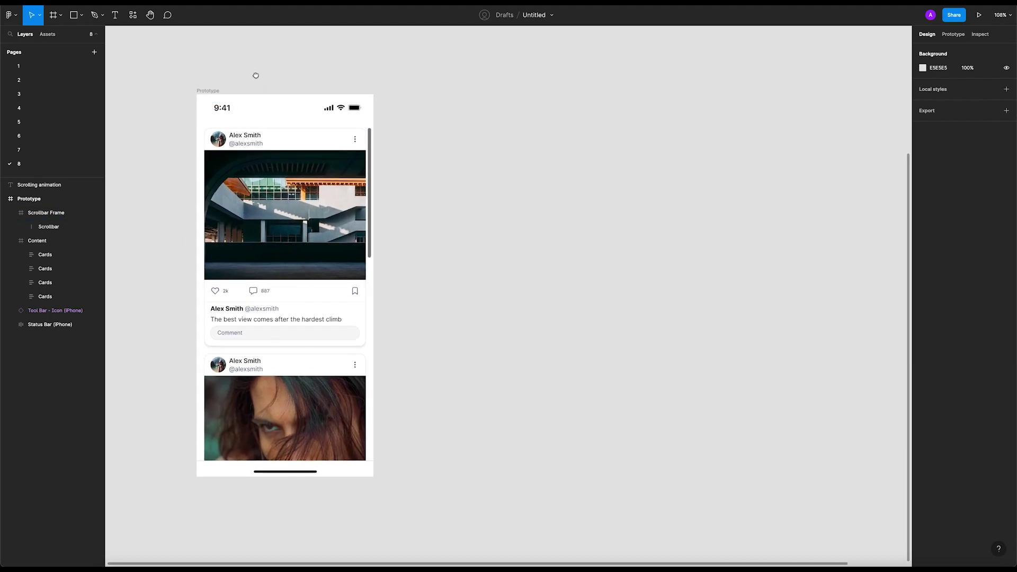
click(201, 91)
drag(209, 92, 417, 92)
- Place the duplicate phone and shift its four cards up to reveal the bear photo post
key(Escape)
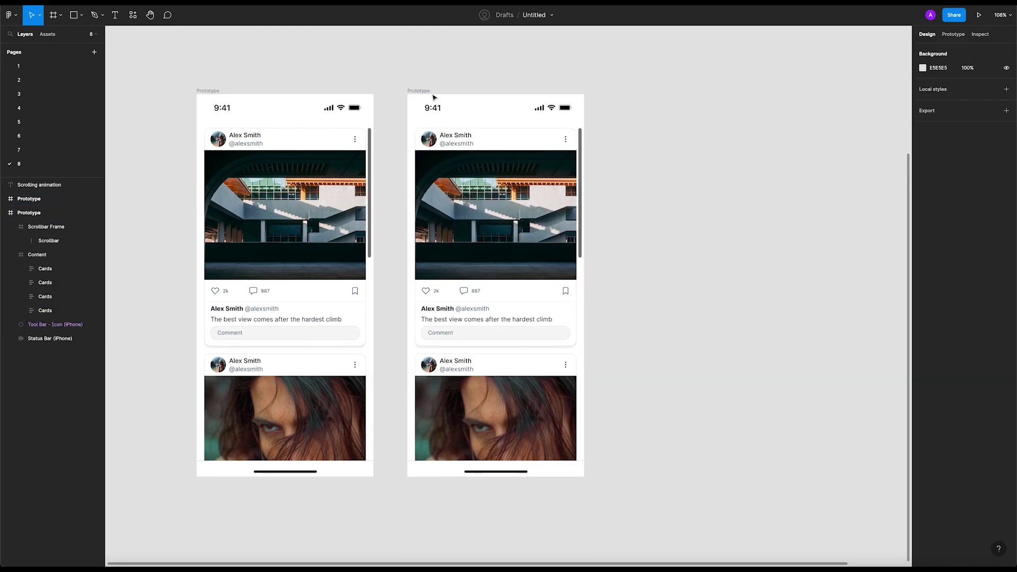
click(529, 256)
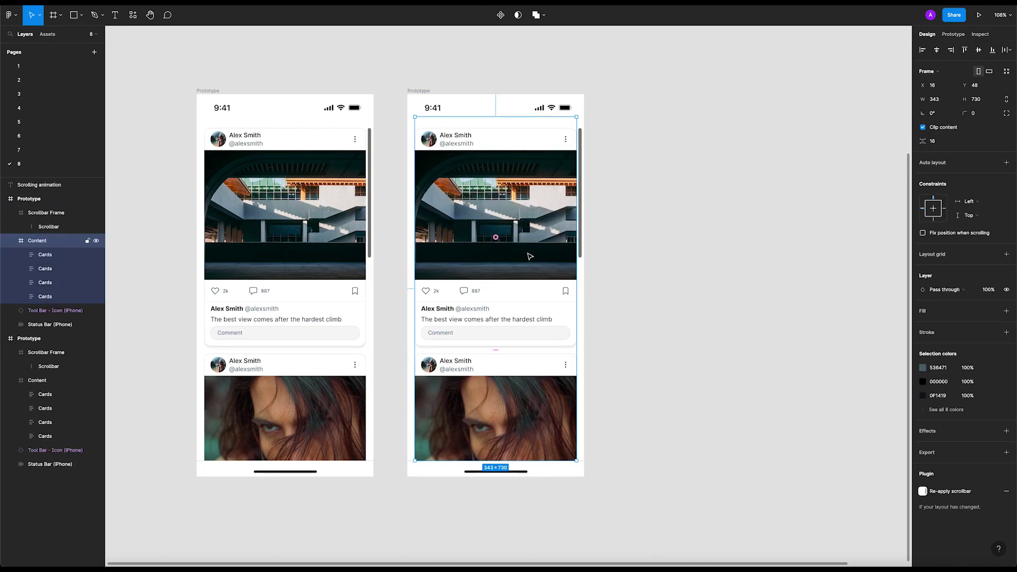
click(60, 257)
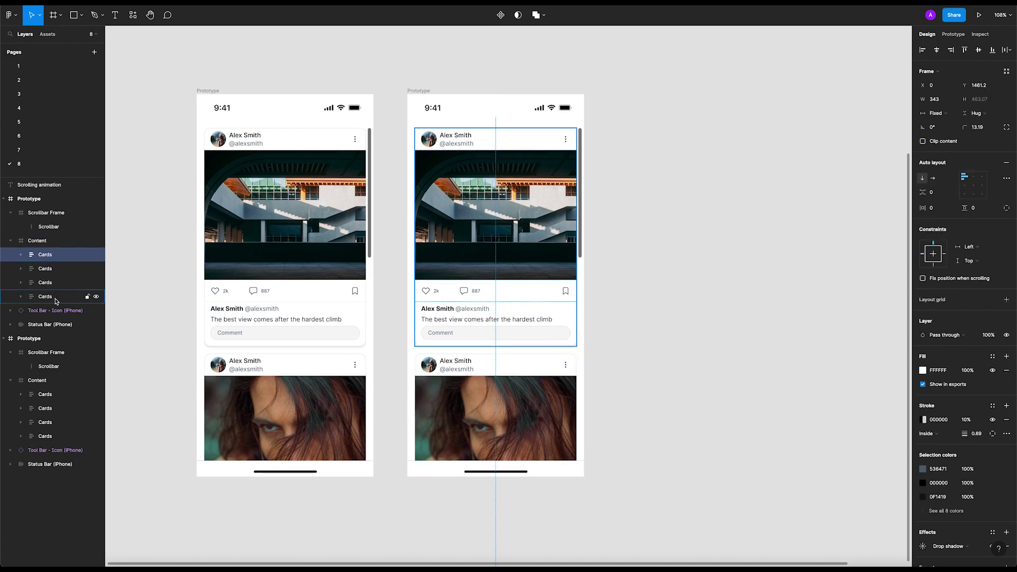
shift+click(57, 301)
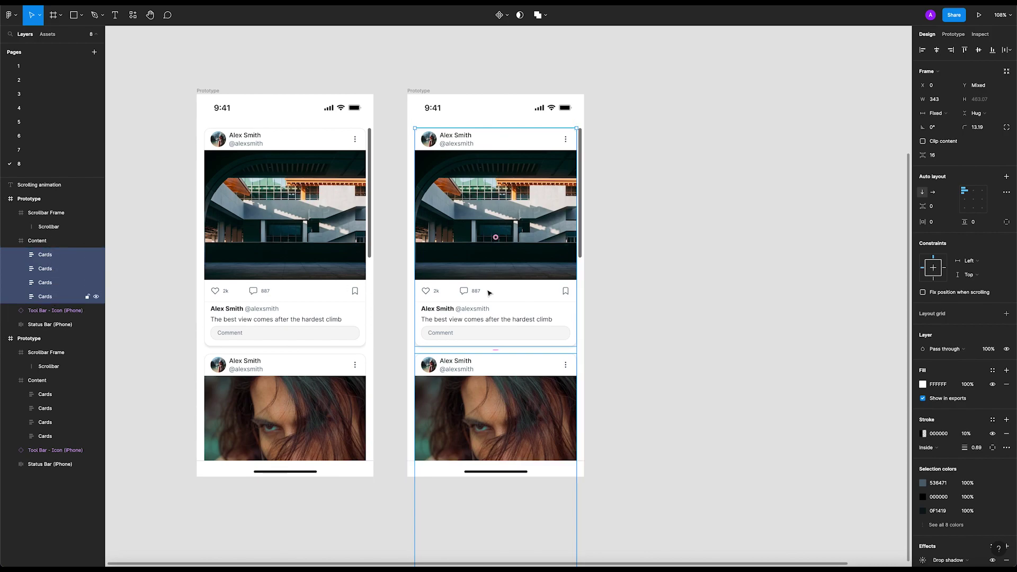
key(shift+Up)
key(shift+Up)
key(shift+Up)
key(shift+Up)
key(shift+Up)
key(shift+Up)
key(shift+Up)
key(shift+Up)
key(shift+Up)
key(shift+Up)
key(shift+Up)
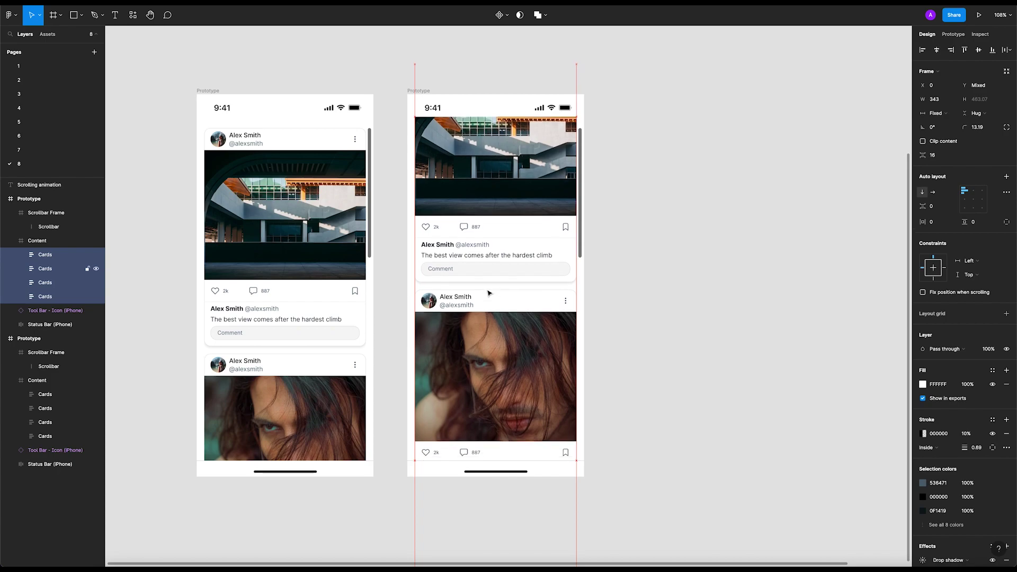
key(shift+Up)
key(shift+Up)
key(shift+Up)
key(shift+Up)
key(shift+Up)
key(shift+Up)
key(shift+Up)
key(shift+Up)
key(shift+Up)
key(shift+Up)
key(shift+Up)
key(shift+Up)
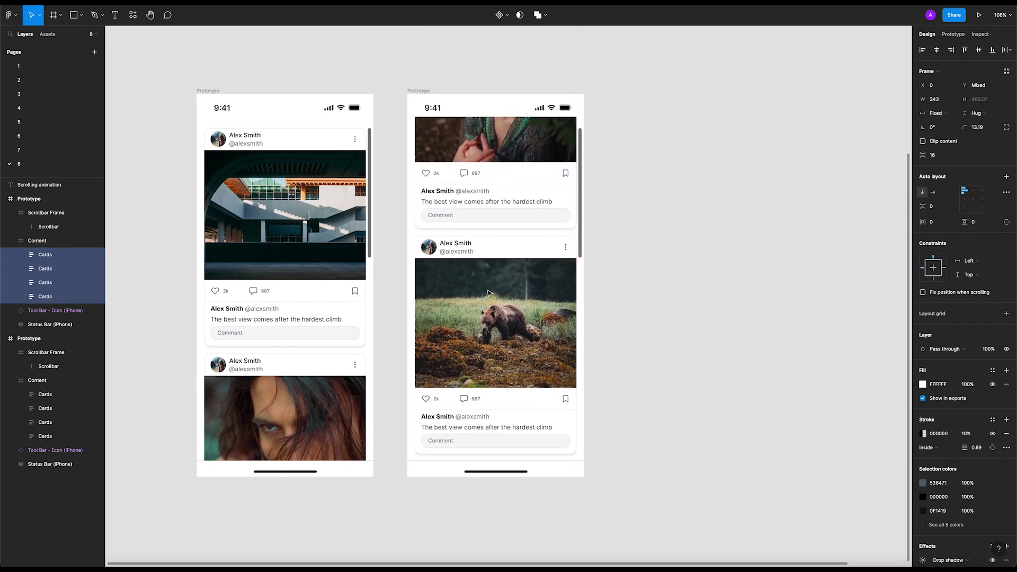
- Drag the right frame's scrollbar thumb down to Y 440 at the bottom of its track
click(587, 226)
click(581, 203)
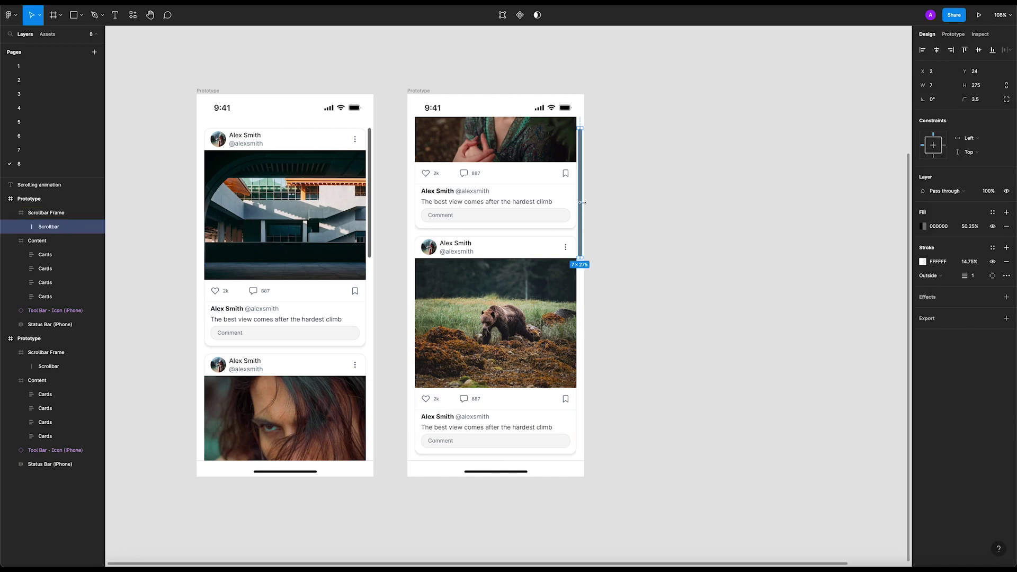
drag(583, 206, 584, 398)
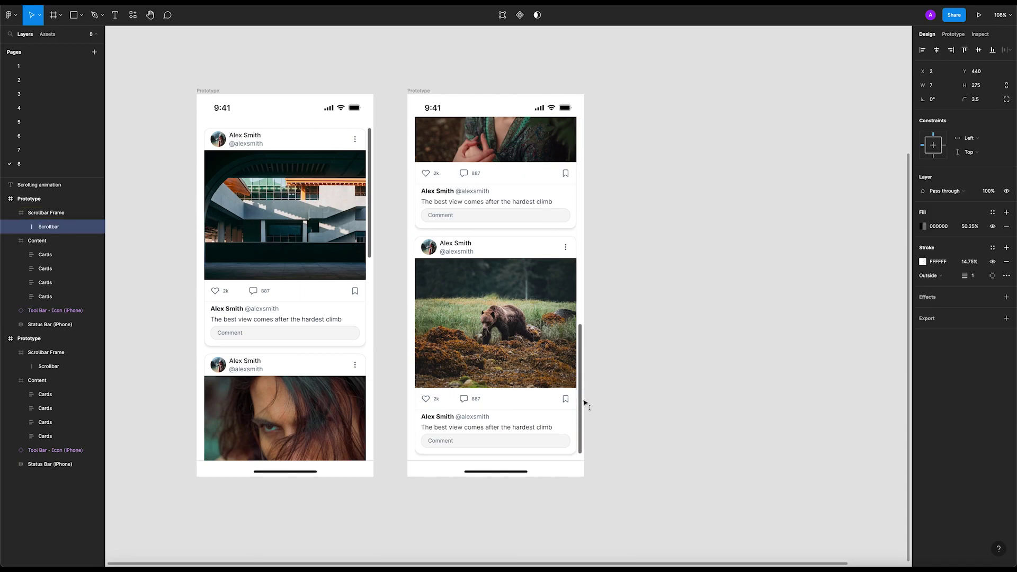
click(670, 364)
scroll(646, 340, left, 2)
scroll(686, 318, up, 1)
scroll(694, 275, left, 1)
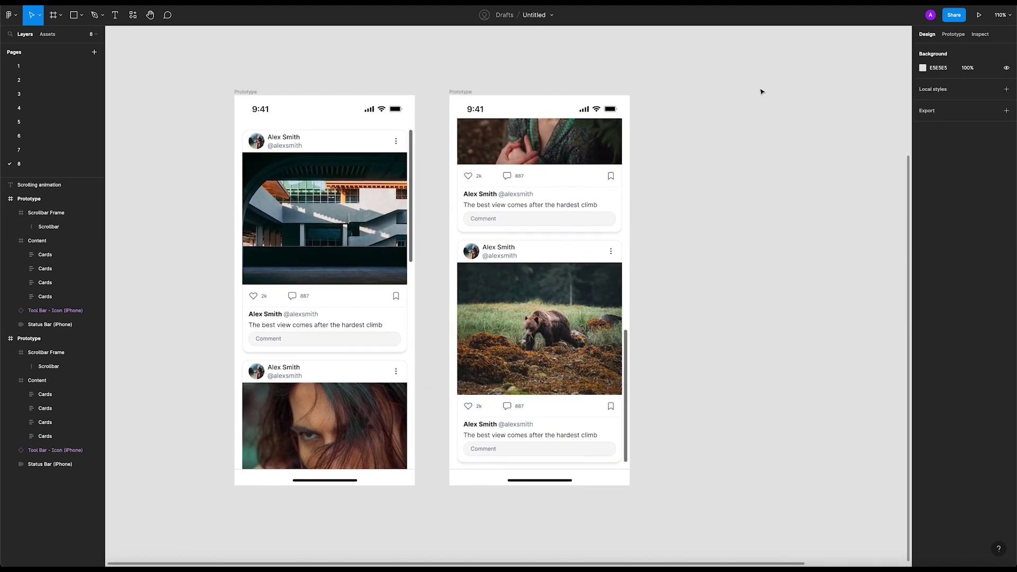
- Keep the left frame named Prototype 1 and rename the right frame to 'Prototype 2'
click(249, 93)
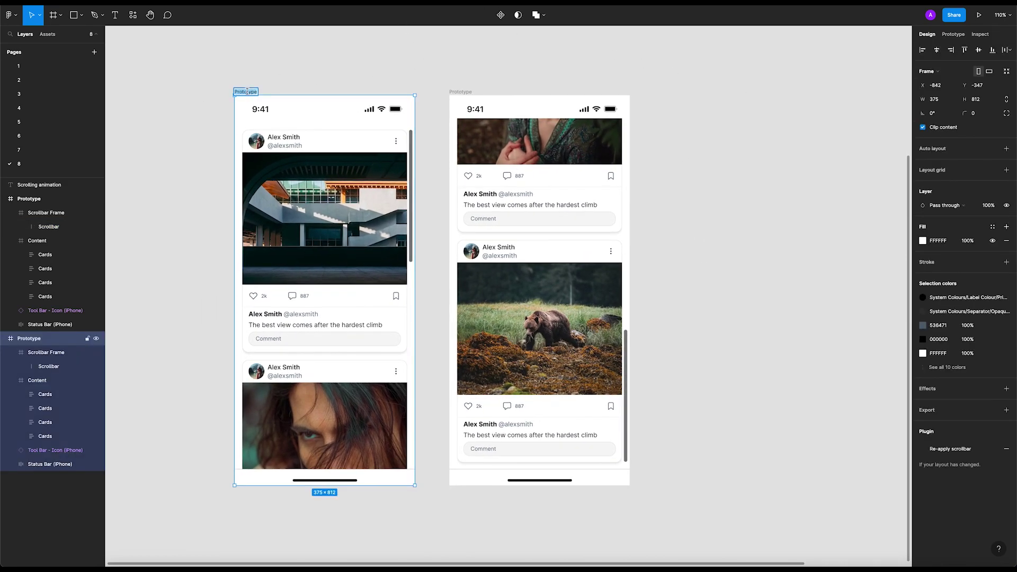
click(306, 85)
click(476, 95)
click(471, 92)
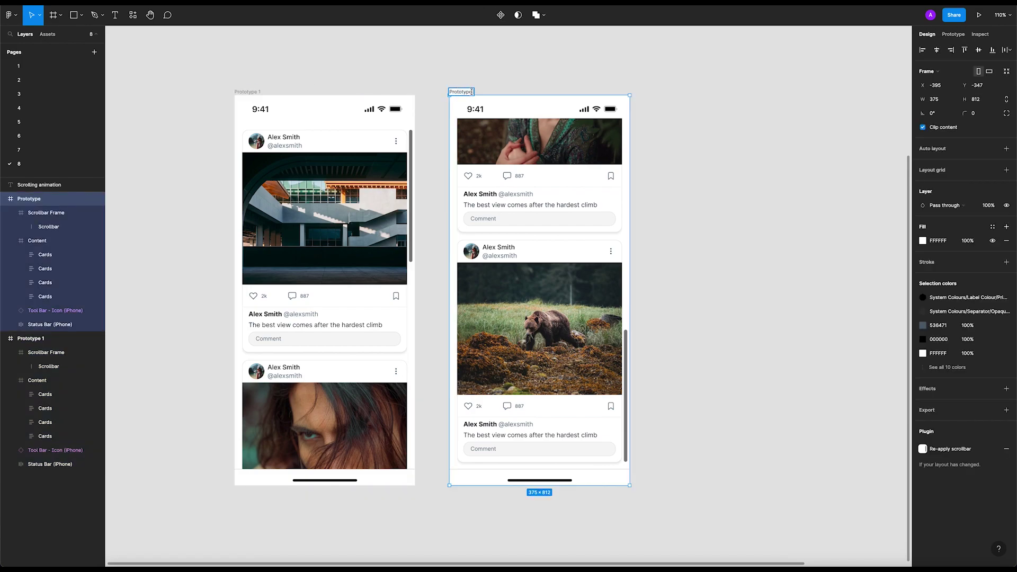
text(2)
click(517, 83)
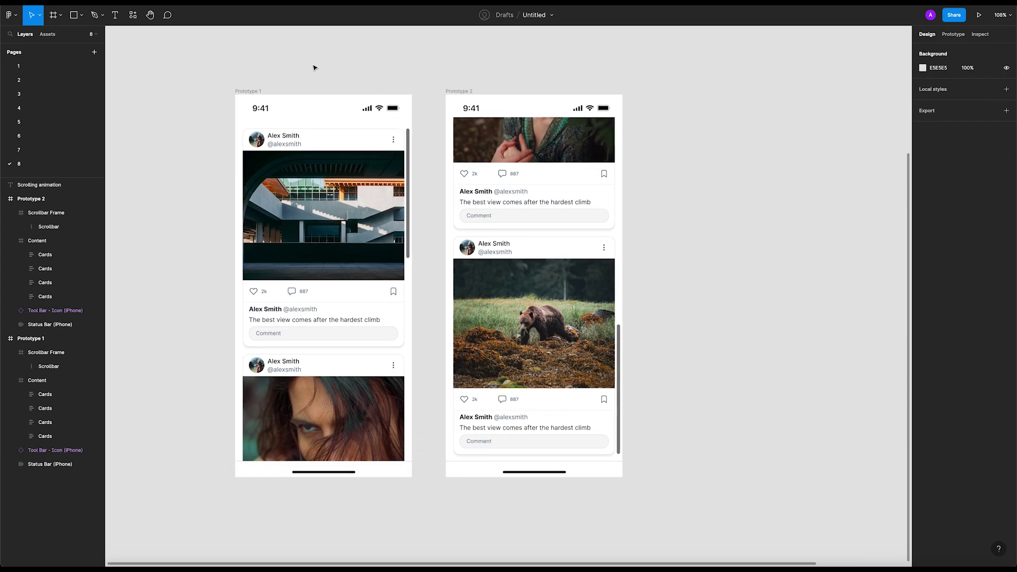
scroll(313, 68, left, 2)
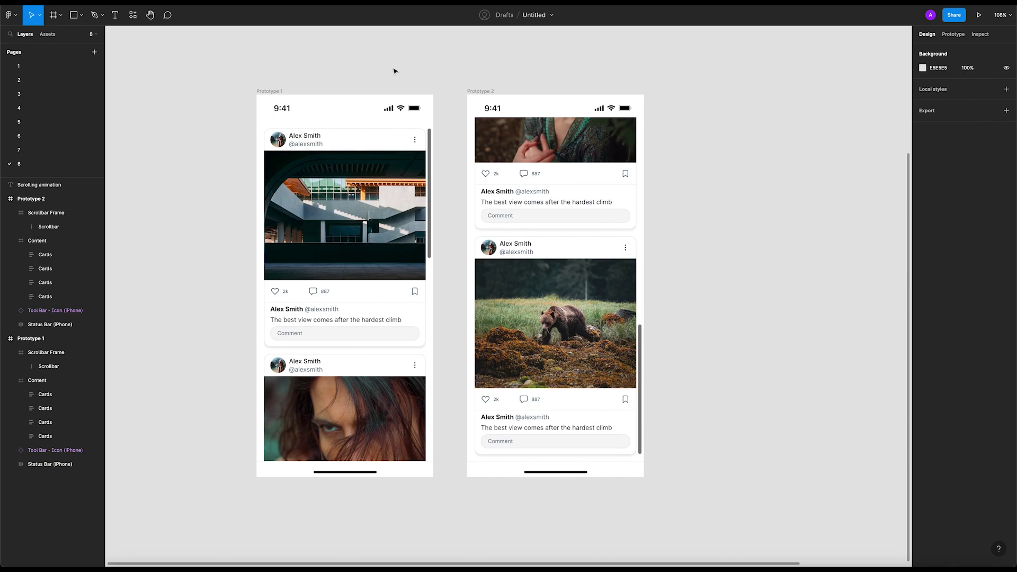
scroll(418, 71, down, 2)
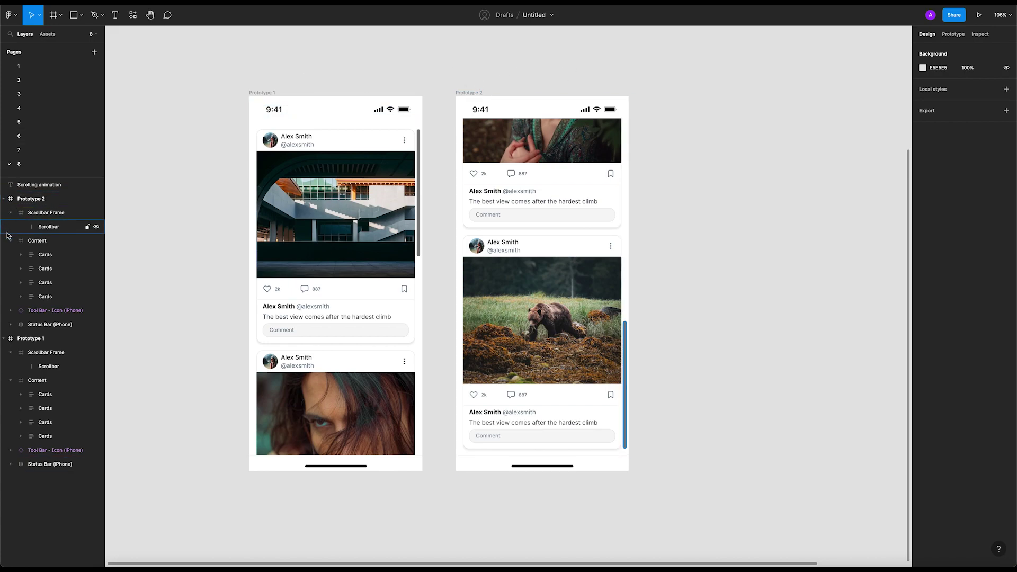
- Collapse the Scrollbar Frame and Content layers and keep iPhone 13 mini as the prototype device
click(11, 212)
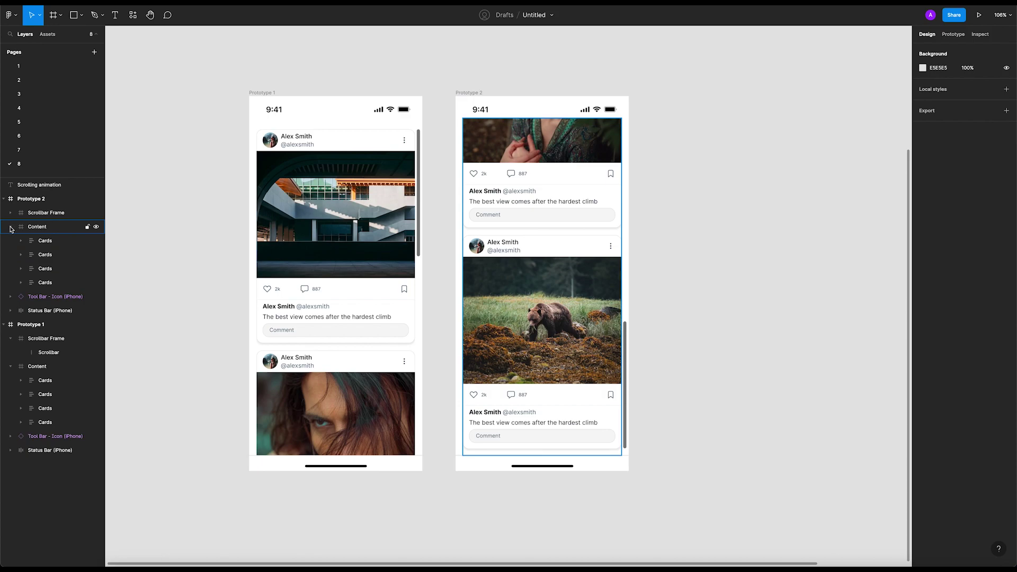
click(10, 227)
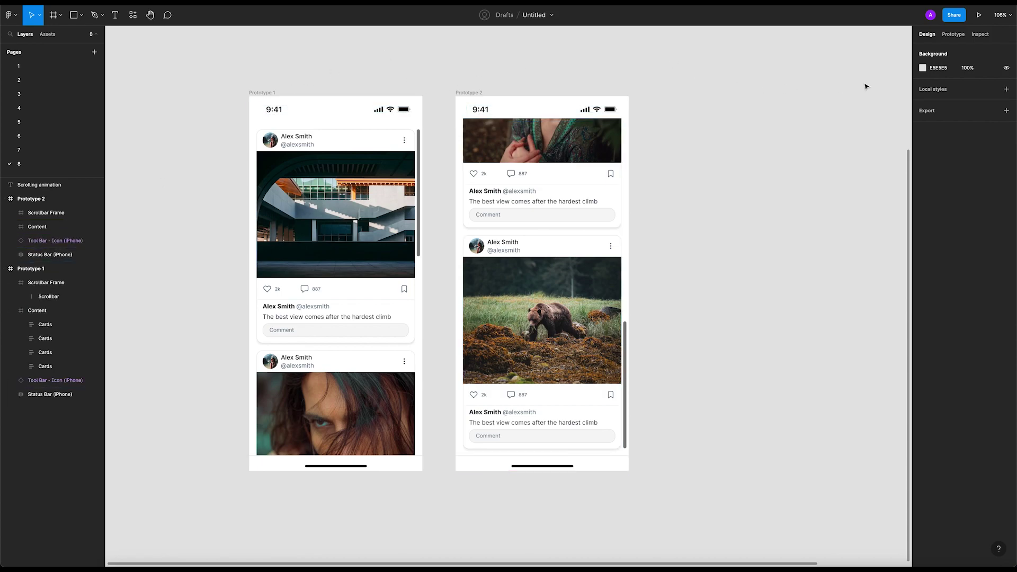
click(960, 35)
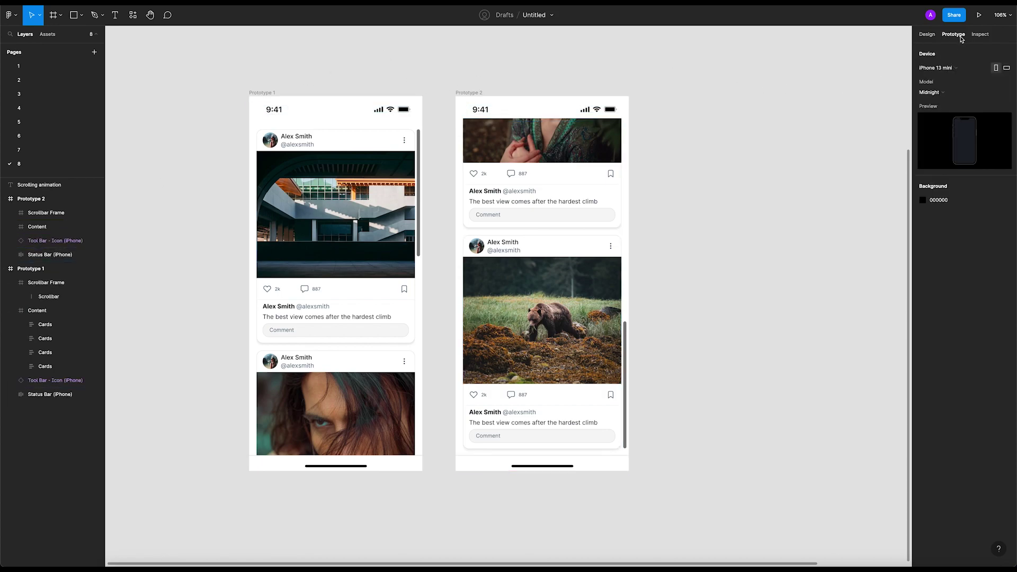
click(962, 69)
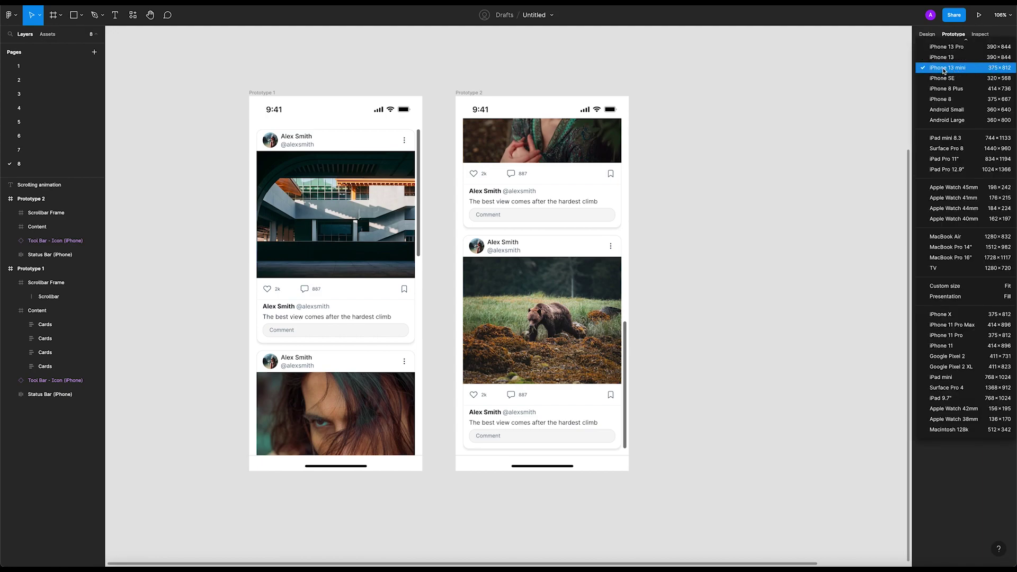
click(1001, 69)
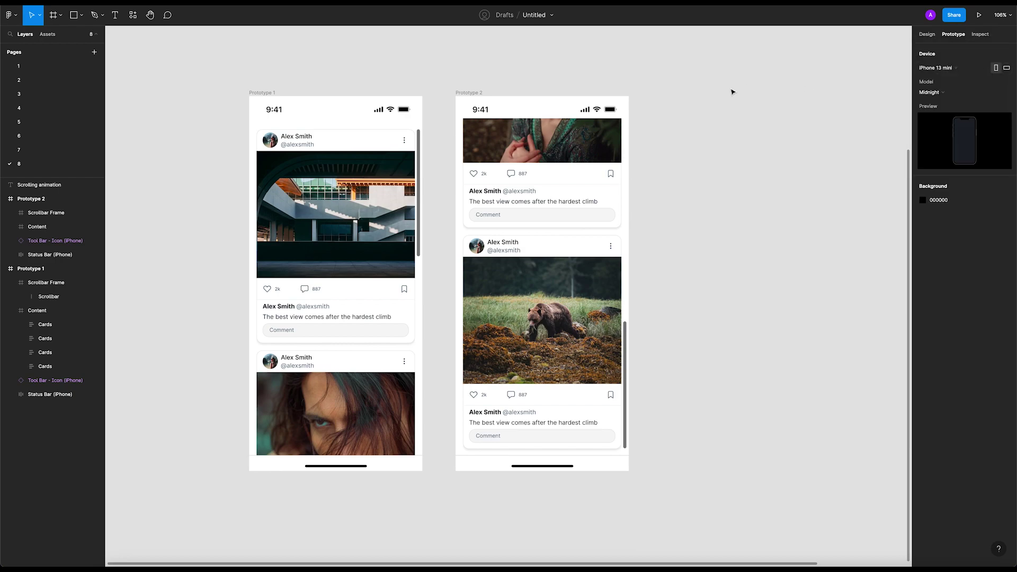
click(304, 92)
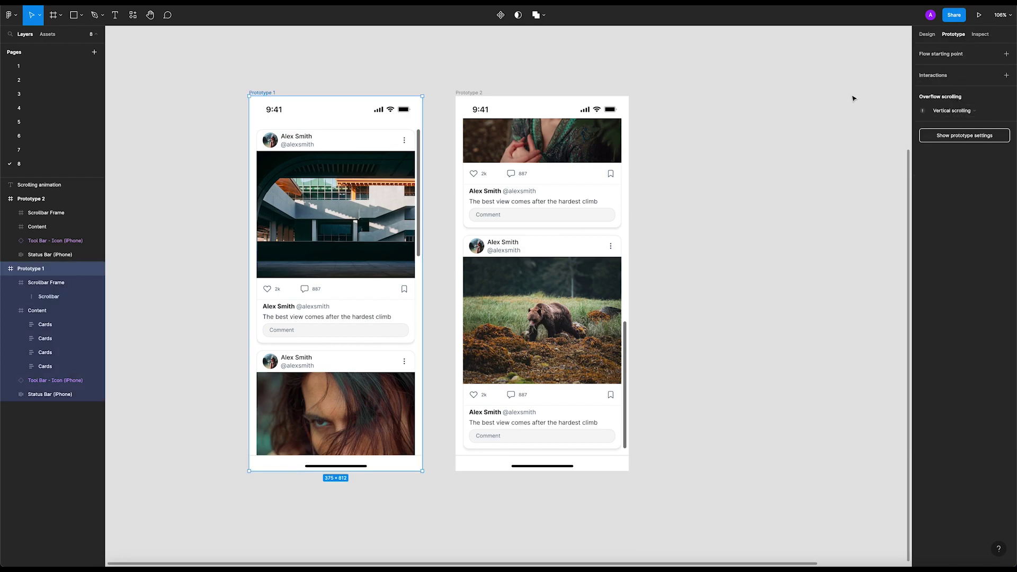
click(963, 141)
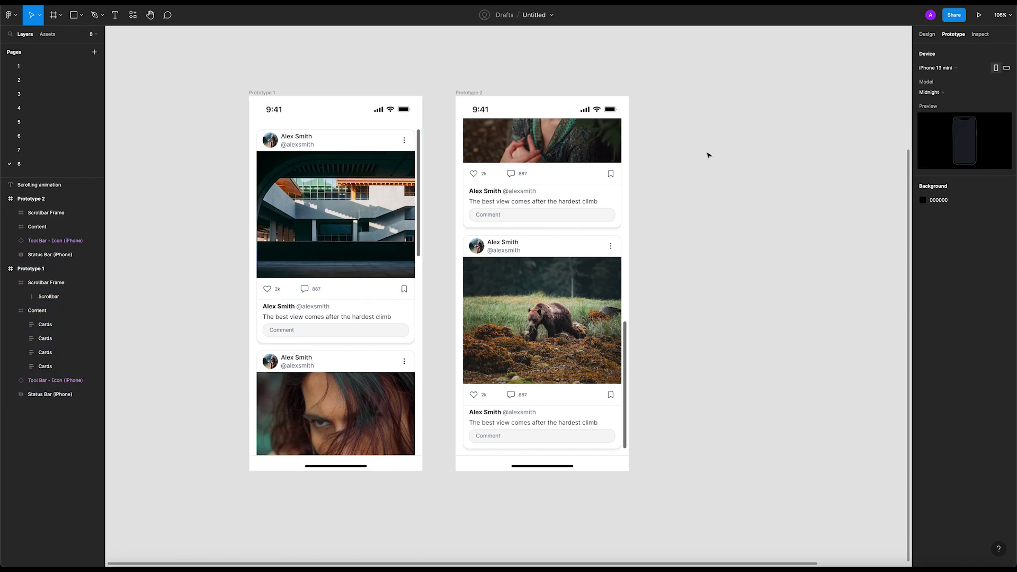
- Link Prototype 1's scrollbar to Prototype 2 with an On drag trigger and Smart animate
click(418, 229)
scroll(421, 208, up, 5)
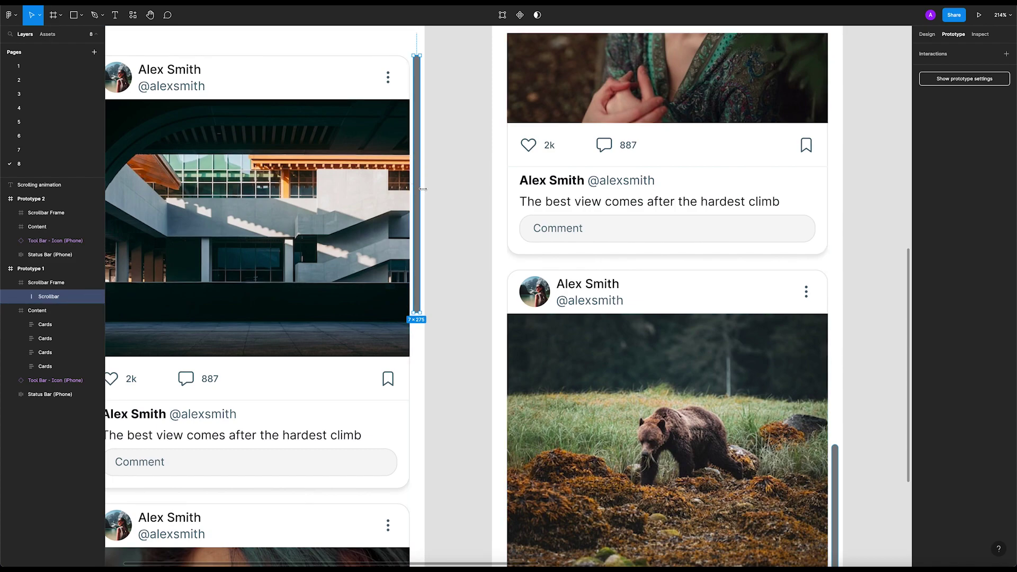
drag(420, 184, 548, 324)
click(832, 89)
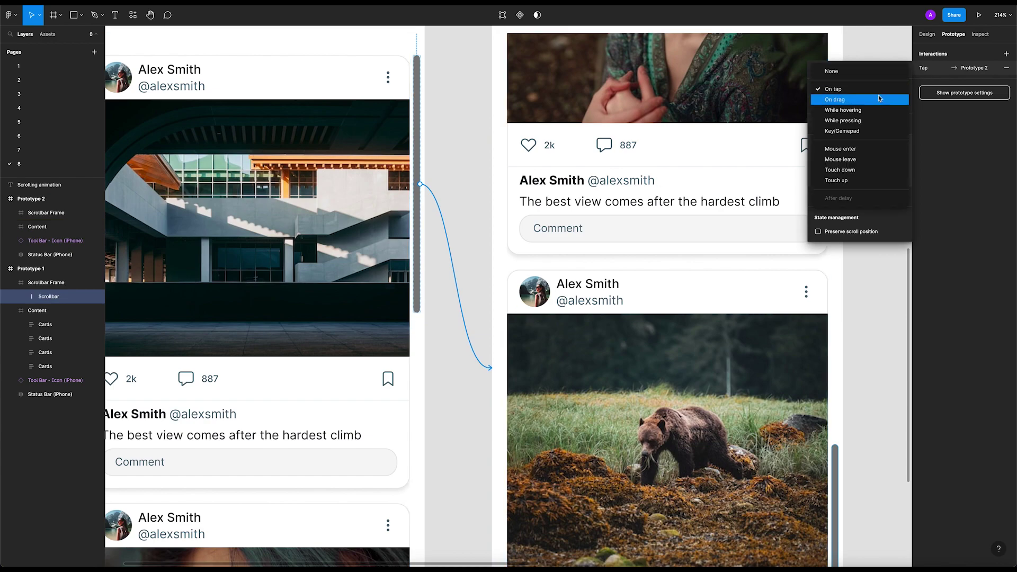
click(851, 102)
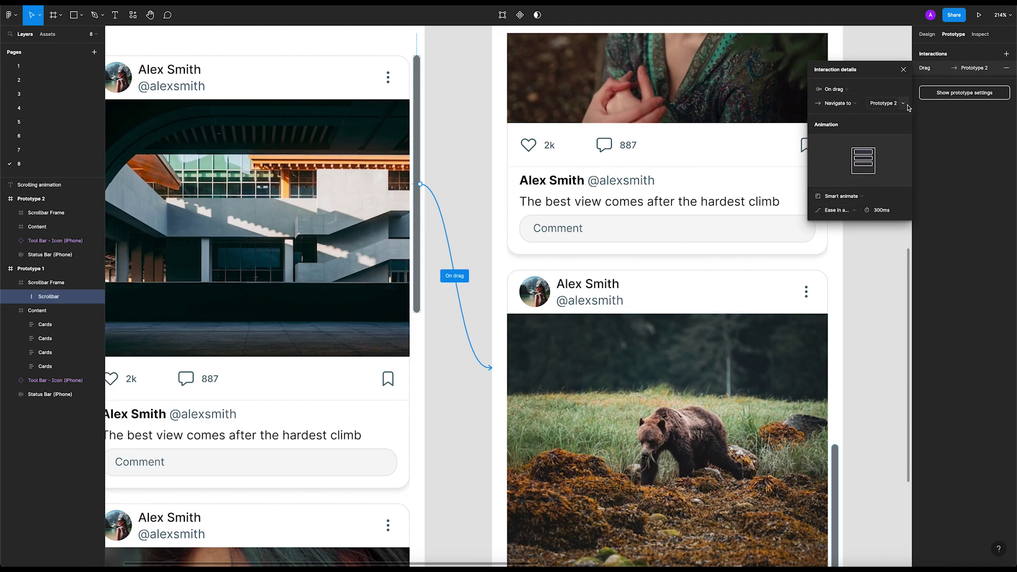
click(858, 209)
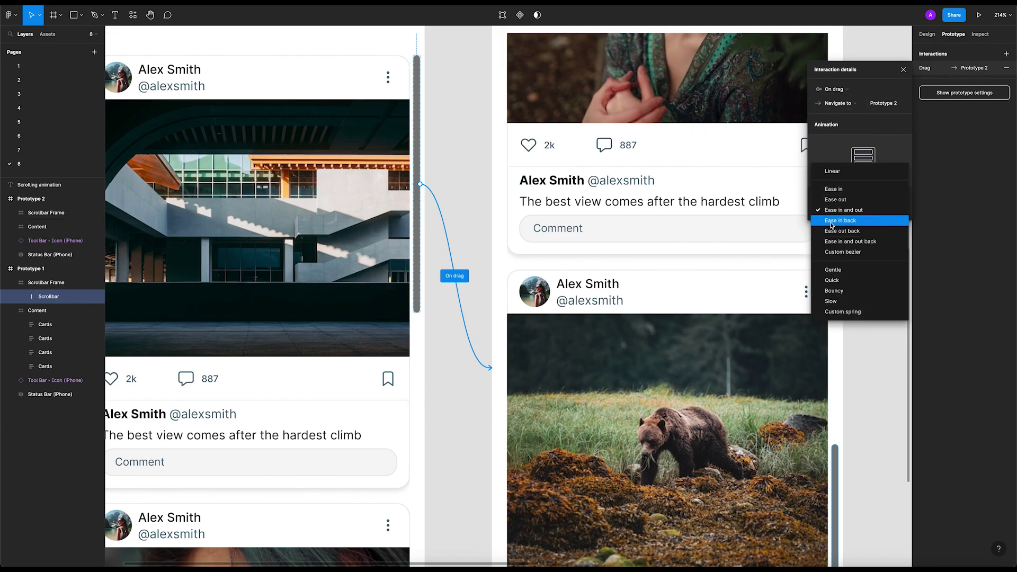
click(863, 212)
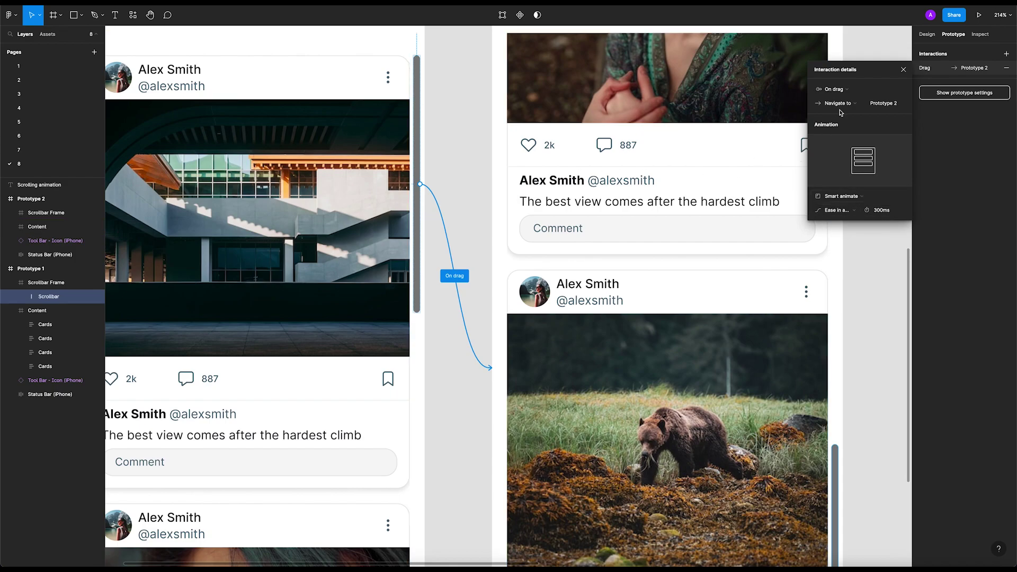
key(Escape)
- Connect Prototype 2's scrollbar back to Prototype 1
click(461, 129)
key(shift+1)
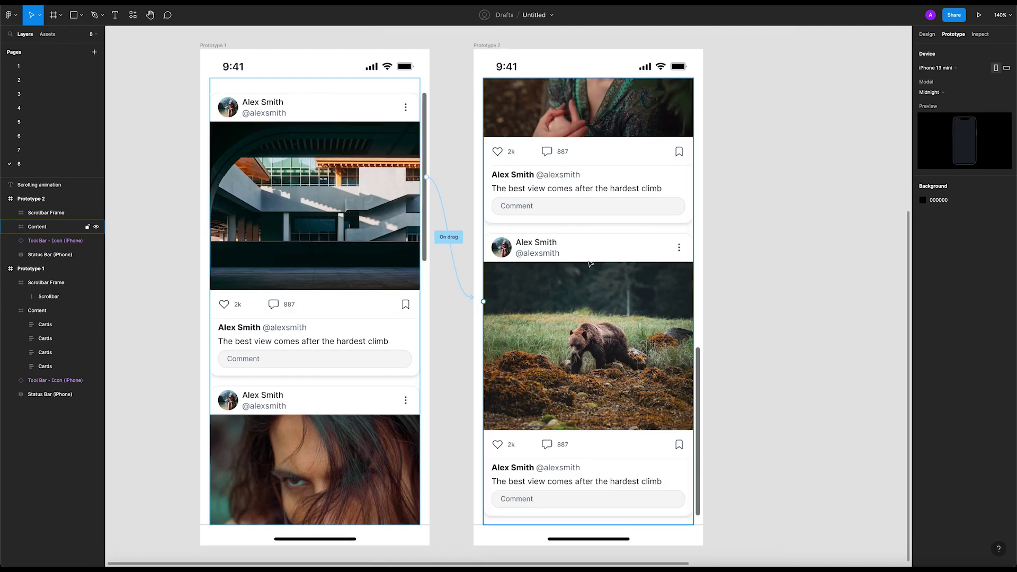
scroll(729, 263, down, 5)
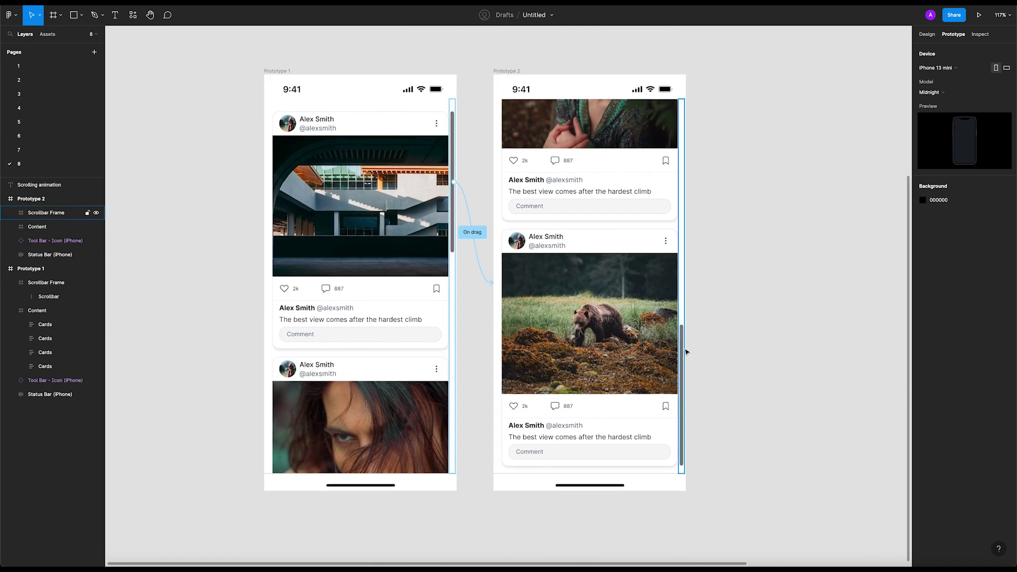
double_click(685, 353)
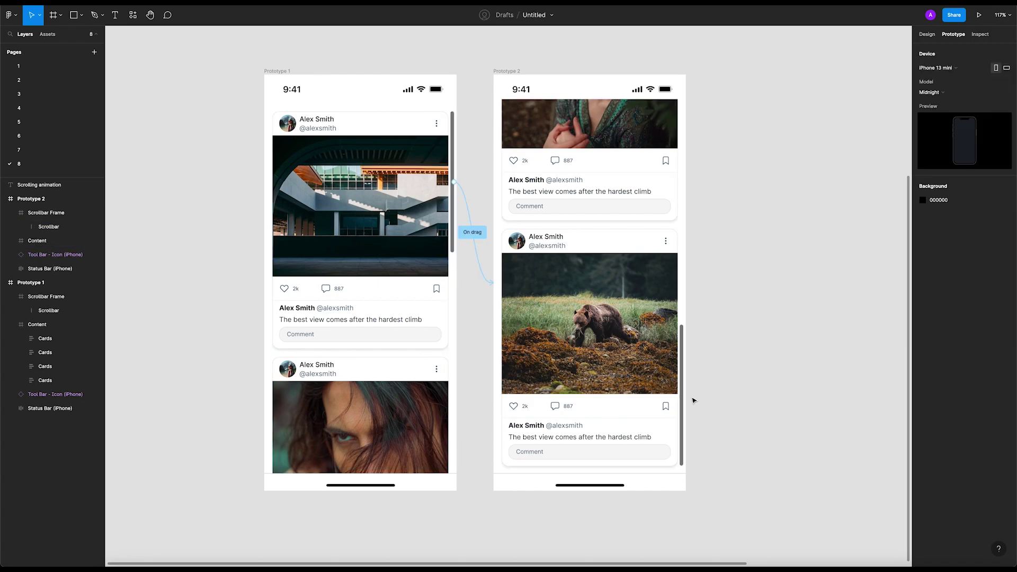
drag(683, 394, 457, 289)
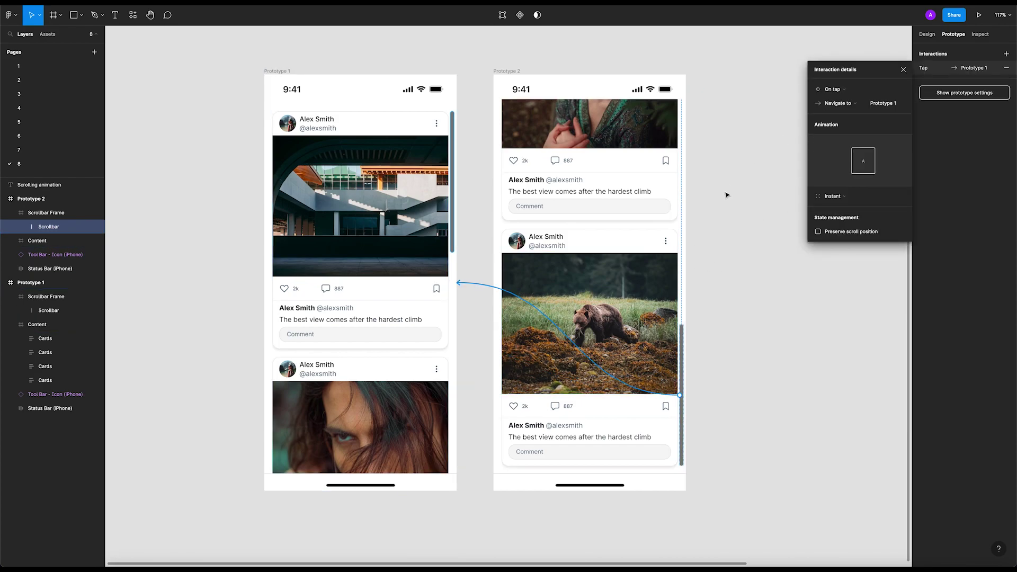
- Change the trigger of Prototype 2's link back to Prototype 1 from On tap to On drag
click(842, 92)
click(846, 89)
click(844, 93)
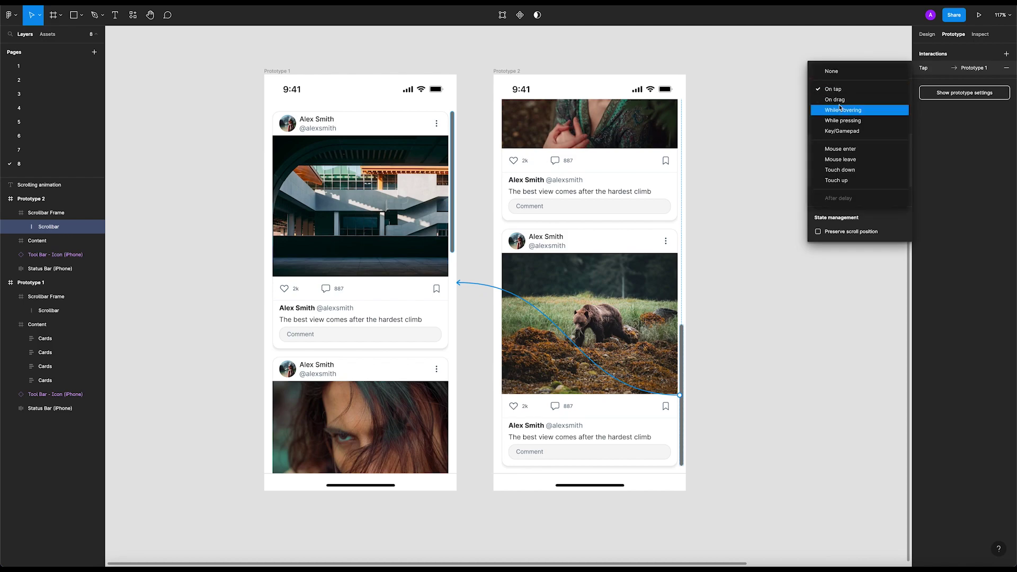
click(841, 101)
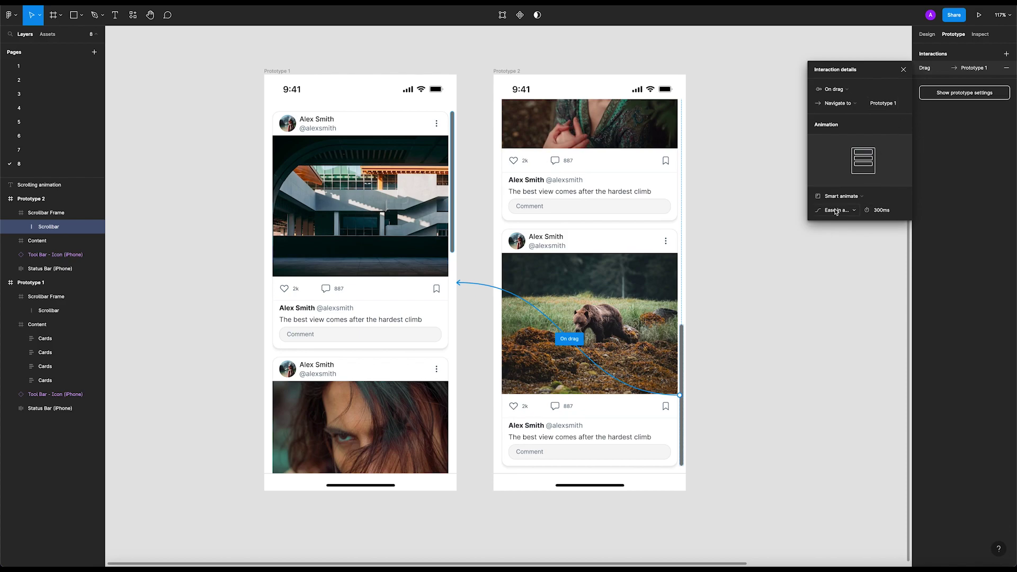
click(809, 280)
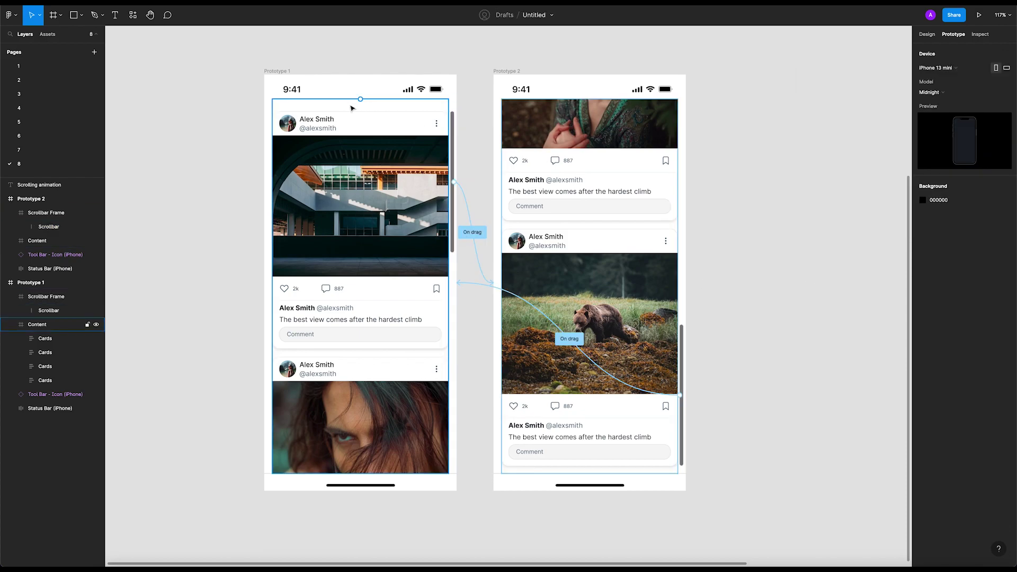
- Check both connections by selecting Prototype 1, Prototype 2 and its Content layer
click(273, 71)
shift+click(498, 71)
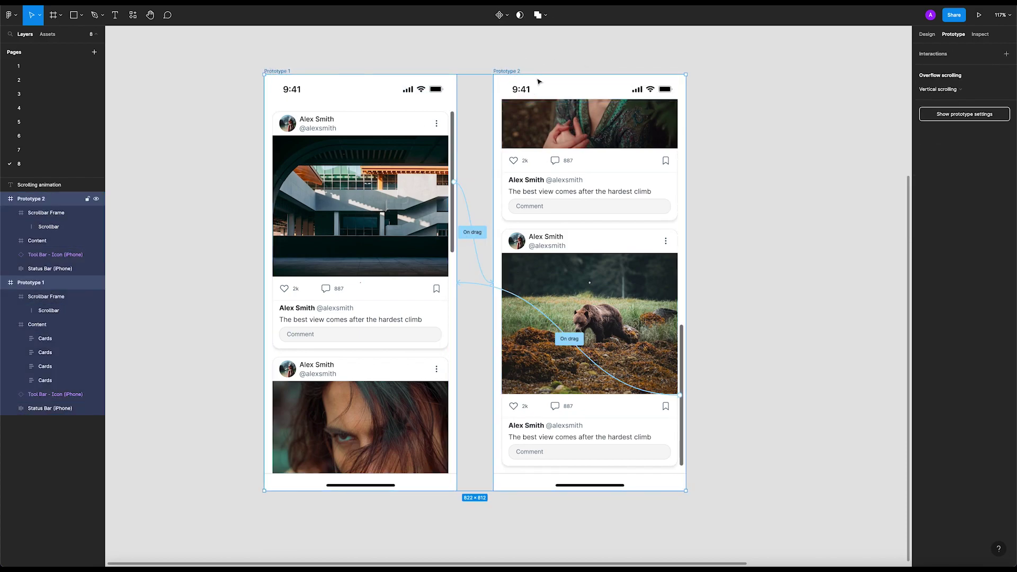
click(37, 240)
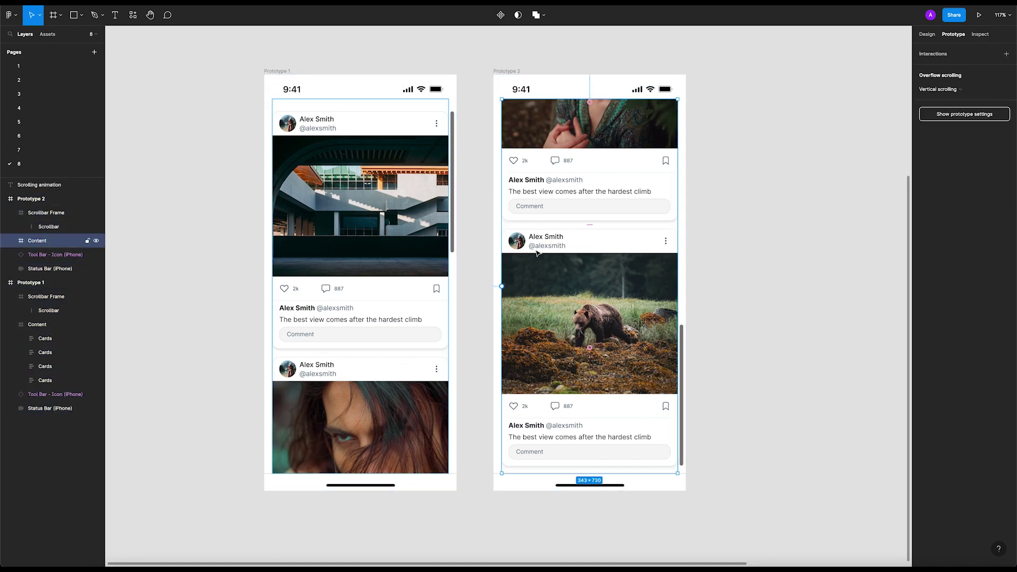
click(771, 200)
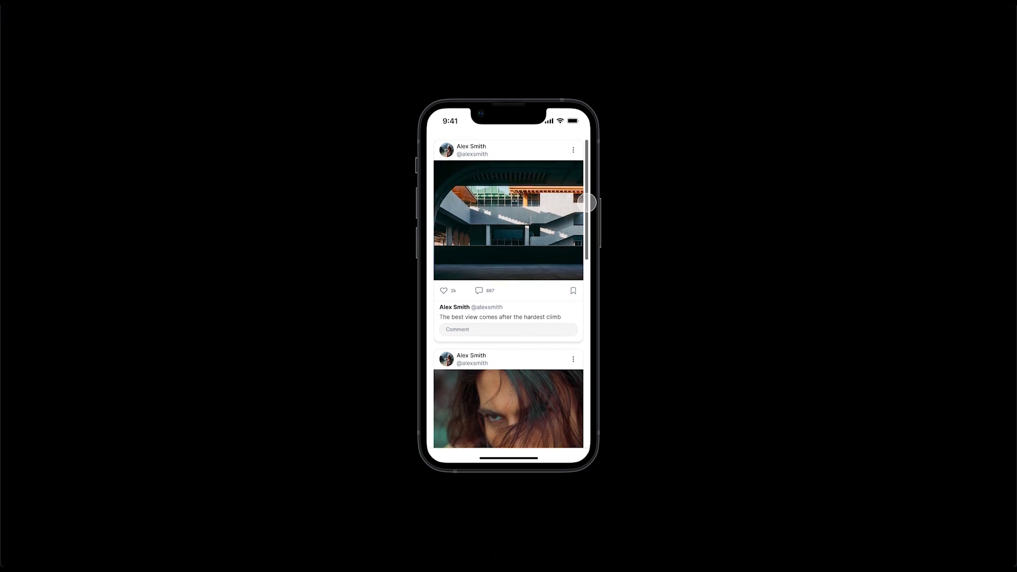
- Test the preview by dragging the scrollbar and the feed body, ending with the feed at top
scroll(587, 202, down, 5)
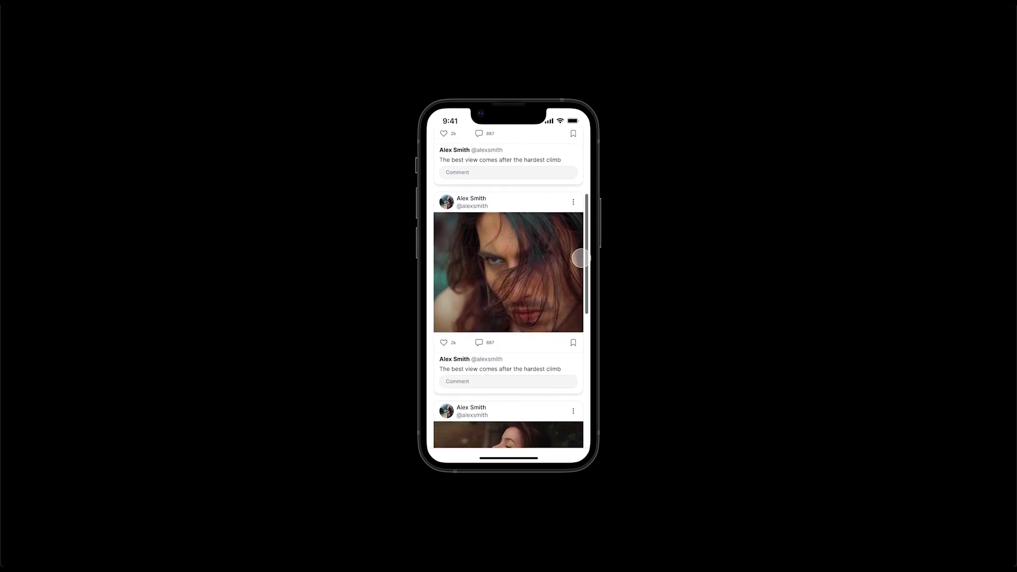
drag(581, 258, 594, 171)
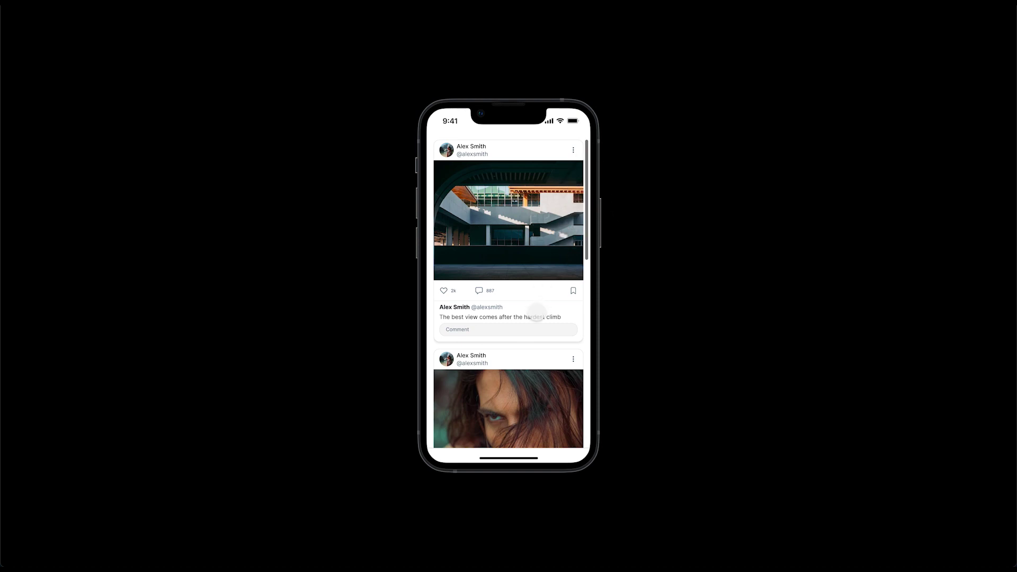
drag(536, 313, 535, 269)
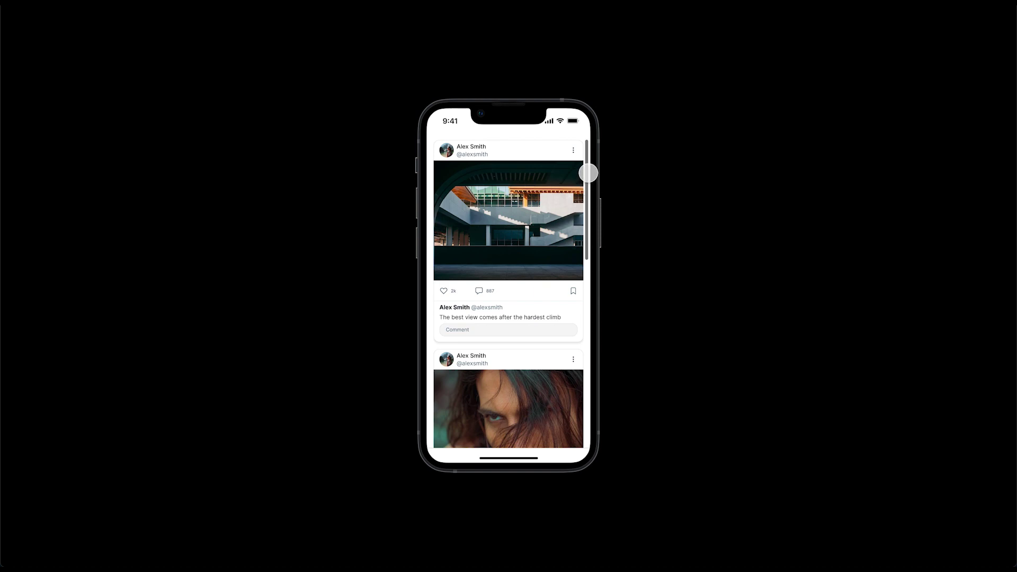
mouse_move(587, 167)
mouse_down()
mouse_move(592, 356)
mouse_move(595, 154)
mouse_up()
- Keep dragging the preview scrollbar down and up, leaving the feed back at its top
mouse_move(587, 150)
mouse_down()
mouse_move(588, 338)
mouse_move(593, 145)
mouse_up()
mouse_move(586, 166)
mouse_down()
mouse_move(589, 180)
mouse_move(586, 154)
mouse_up()
mouse_move(199, 7)
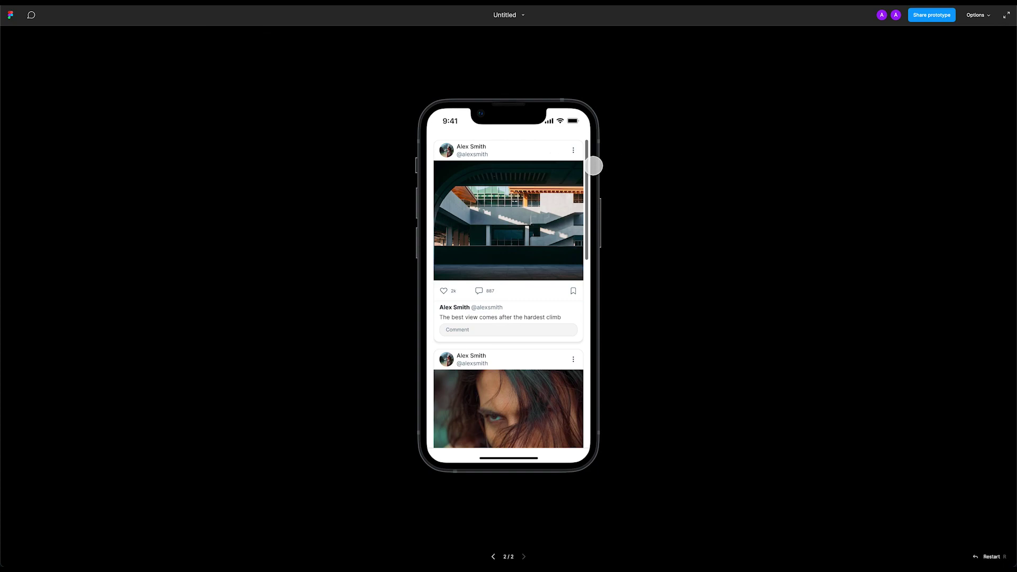
drag(587, 154, 590, 337)
drag(596, 304, 592, 140)
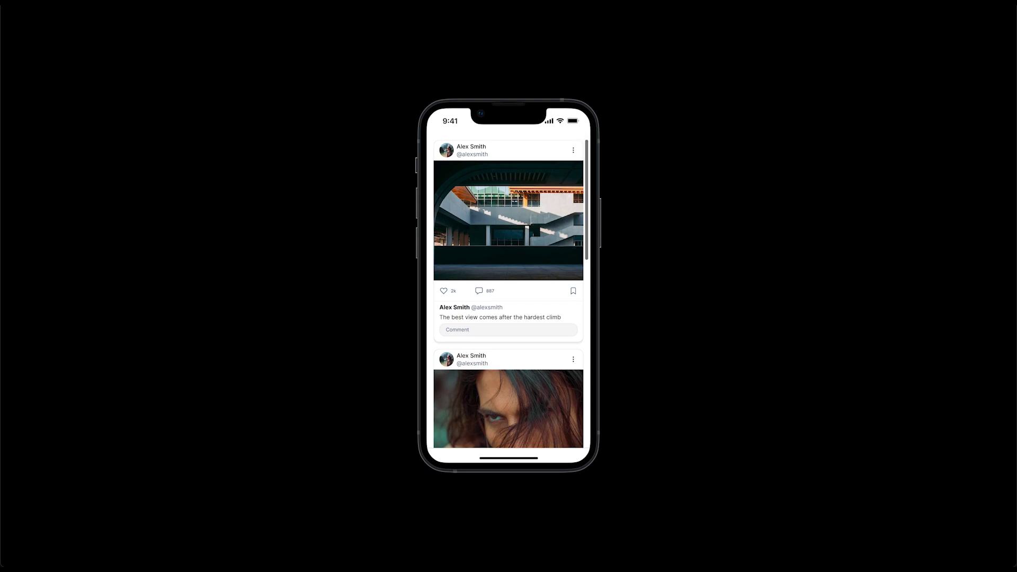